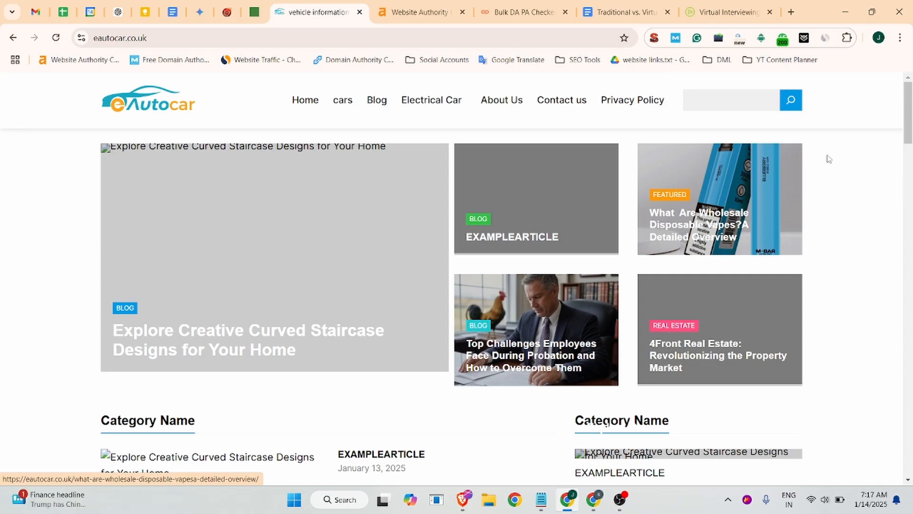
- Look through the articles and category sections on the eautocar.co.uk homepage
scroll(827, 159, down, 15)
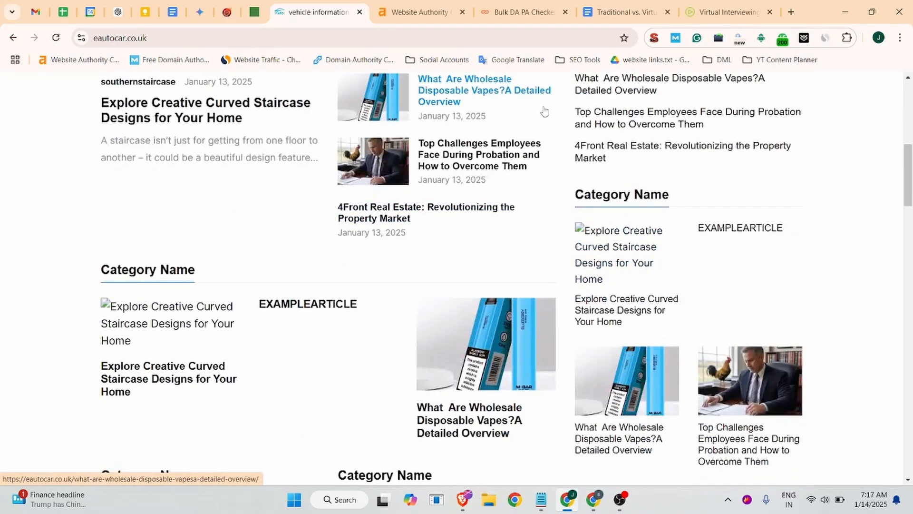
scroll(393, 194, up, 10)
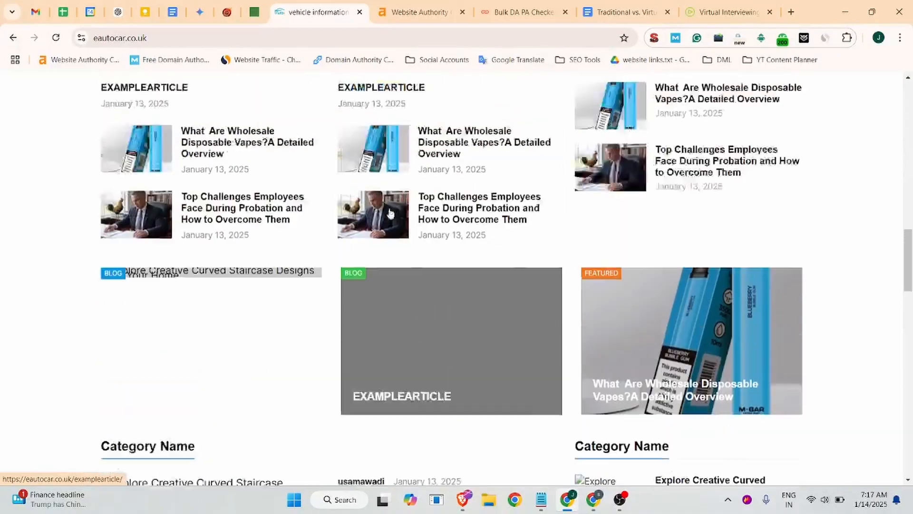
scroll(392, 193, up, 10)
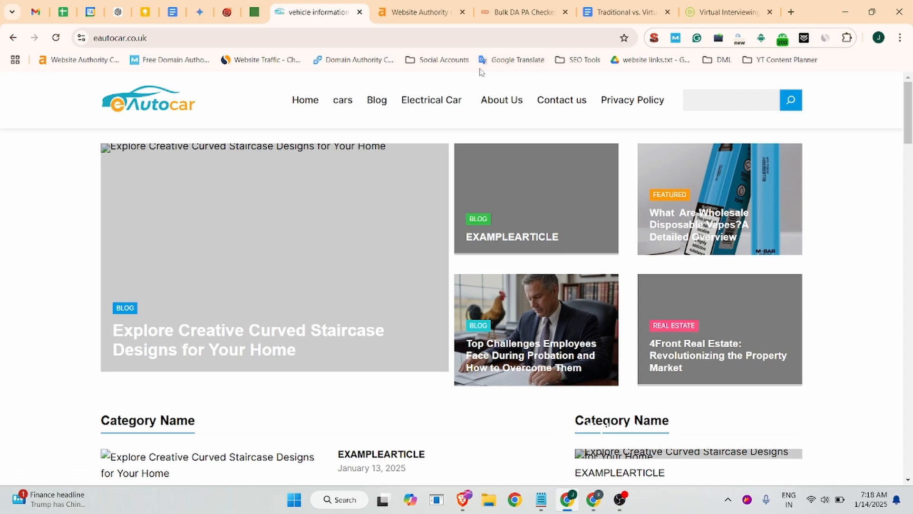
- Review eautocar.co.uk's Ahrefs domain rating and its DA, PA and spam score in the bulk DA PA checker
click(419, 12)
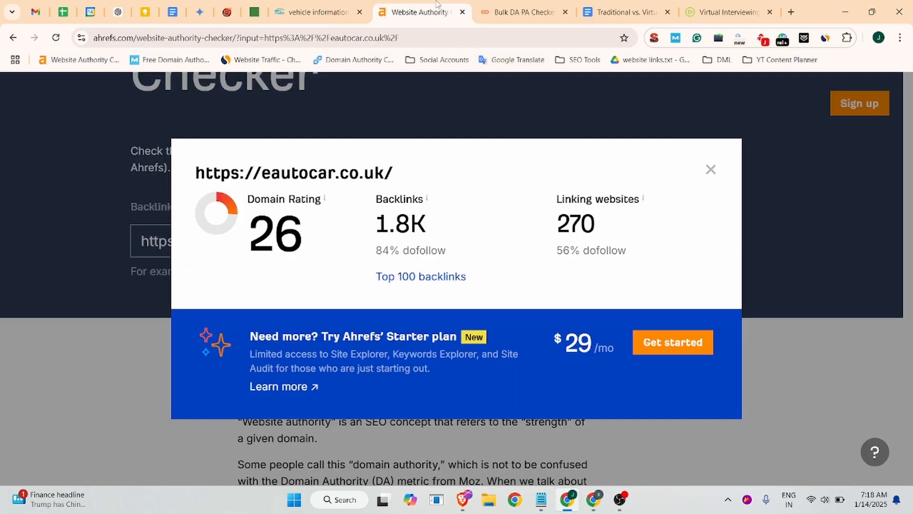
click(487, 5)
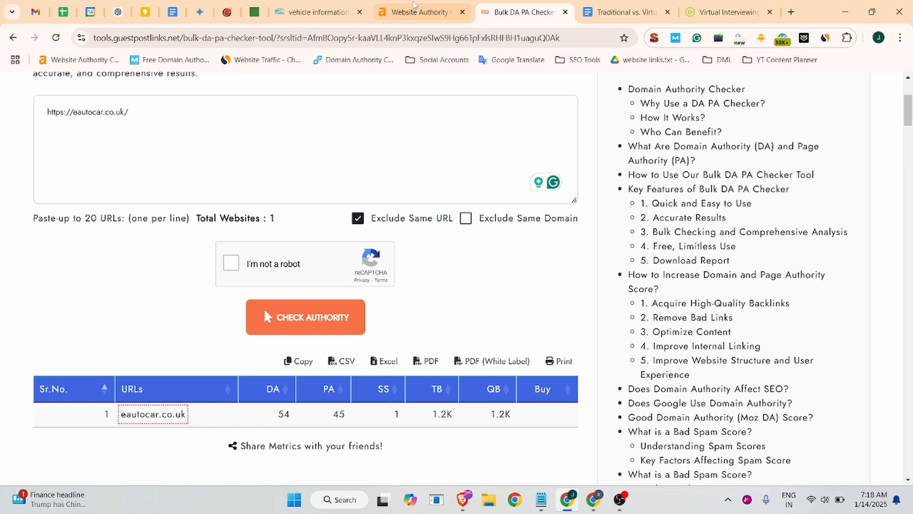
scroll(269, 307, down, 2)
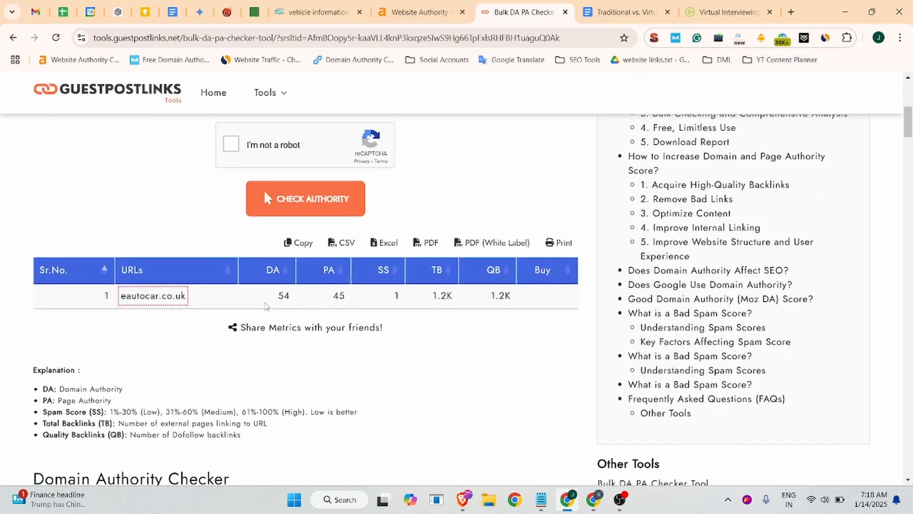
drag(380, 292, 411, 296)
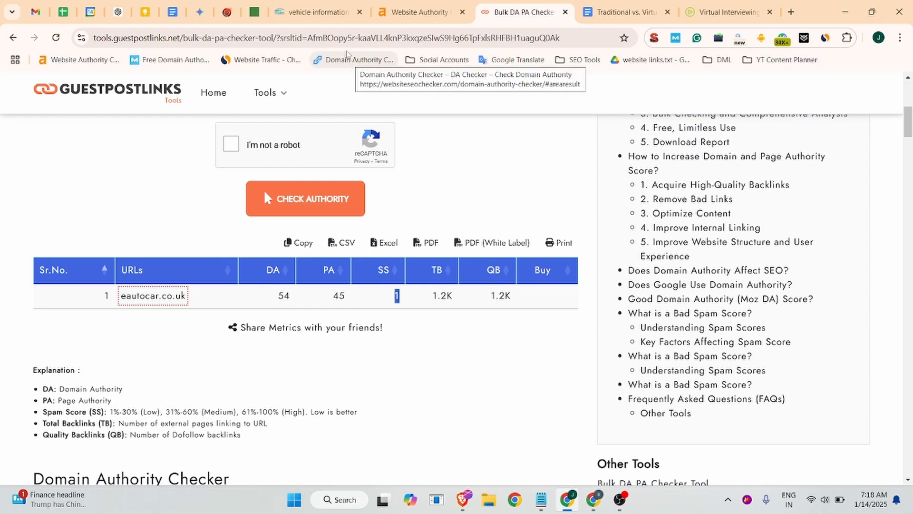
click(317, 12)
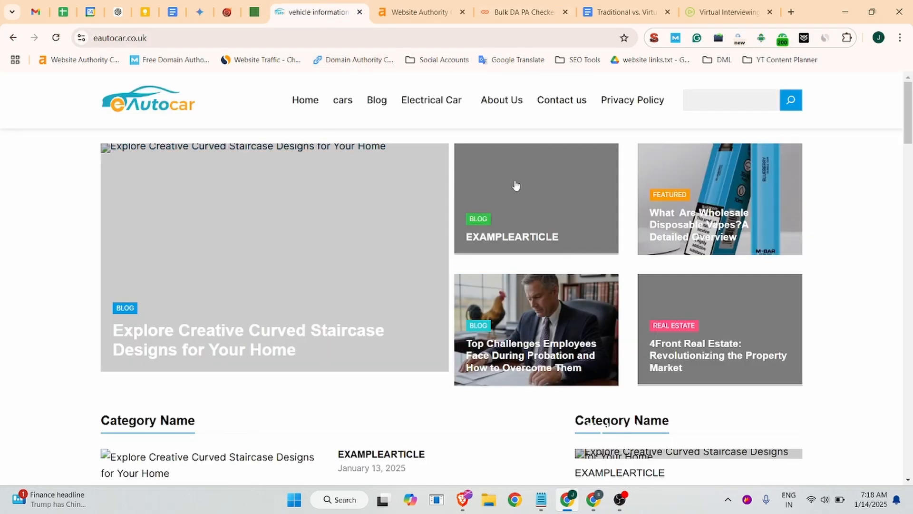
click(121, 39)
key(End)
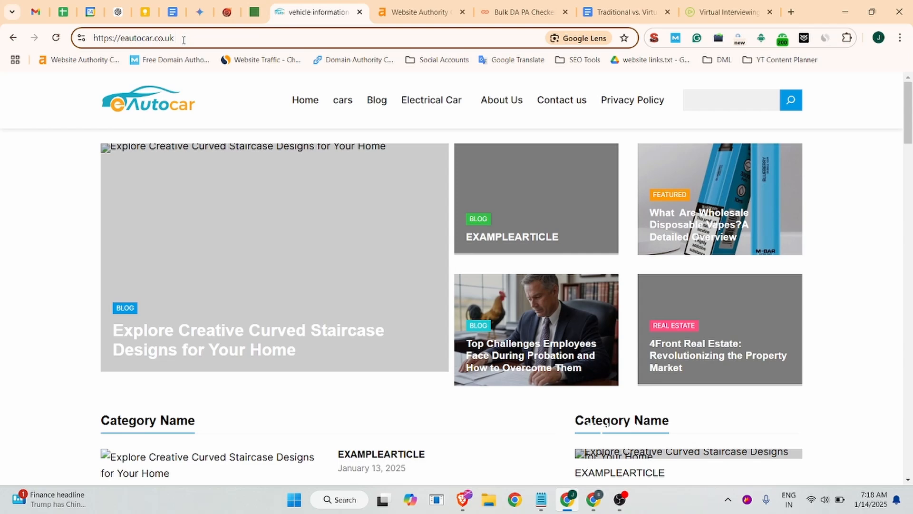
text(/)
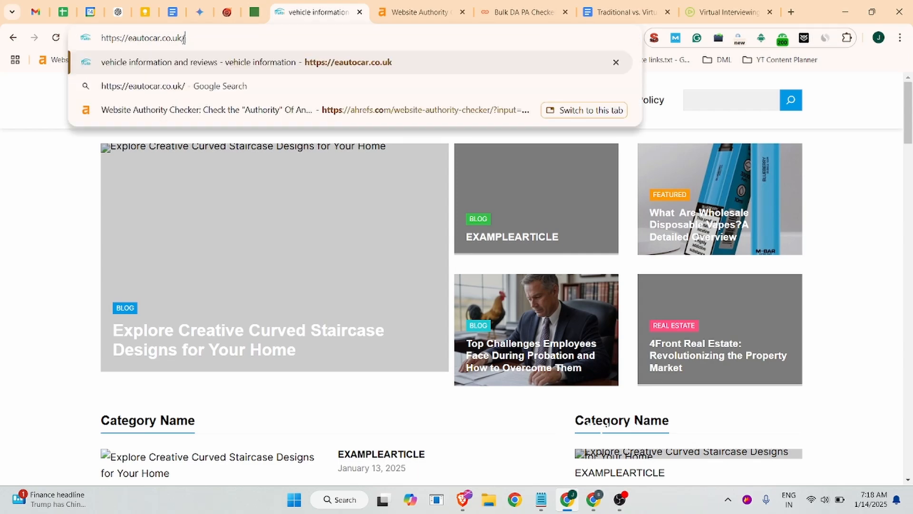
text(wp-admin)
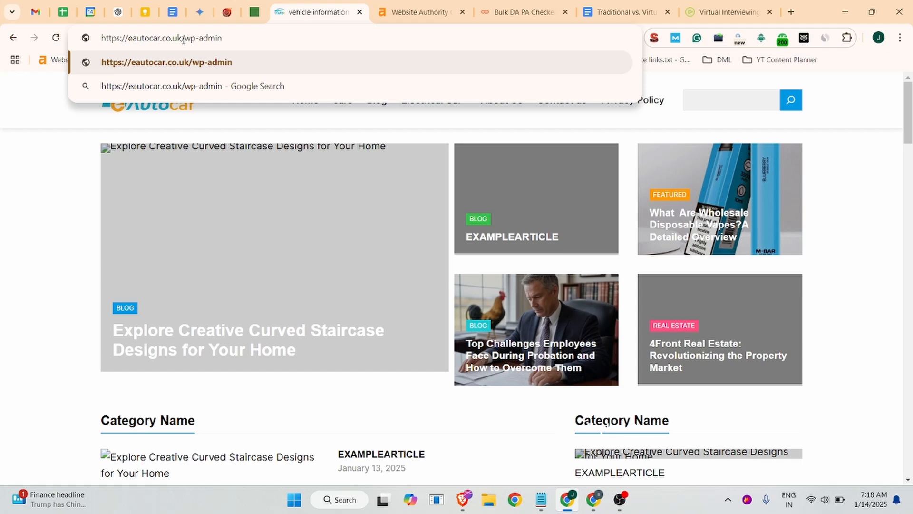
key(Return)
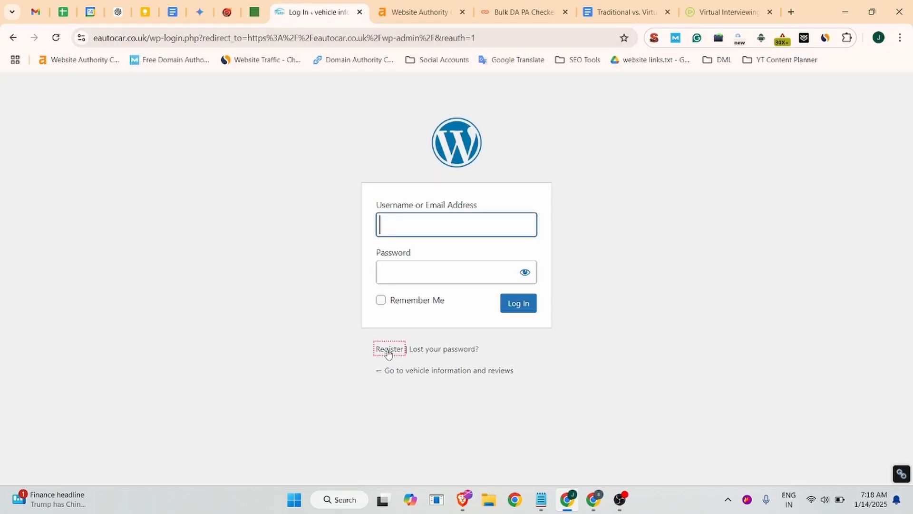
- Register a new account on the site by filling in the username and email and submitting the form
click(389, 352)
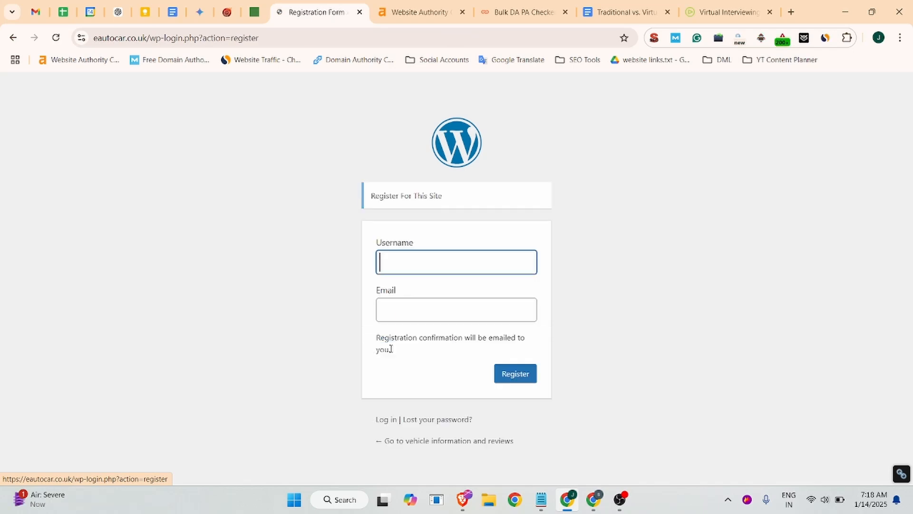
click(414, 265)
click(429, 306)
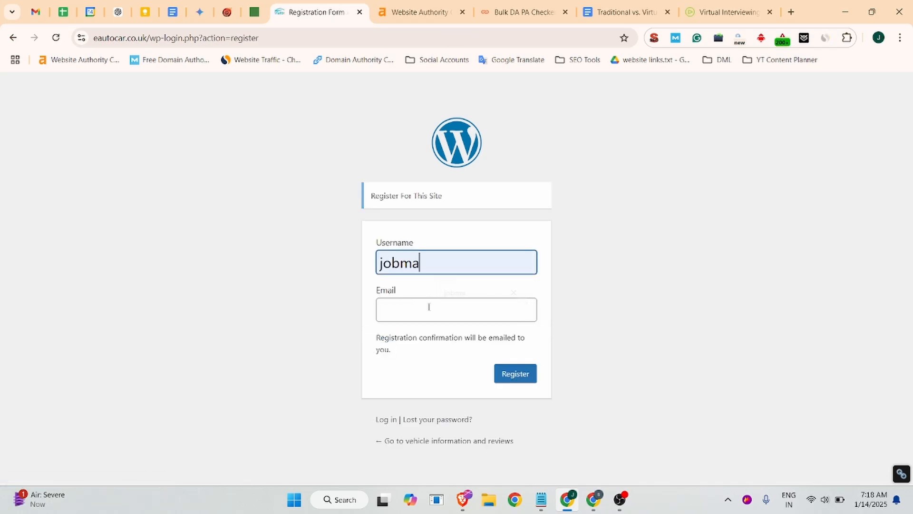
click(429, 307)
click(477, 326)
click(523, 375)
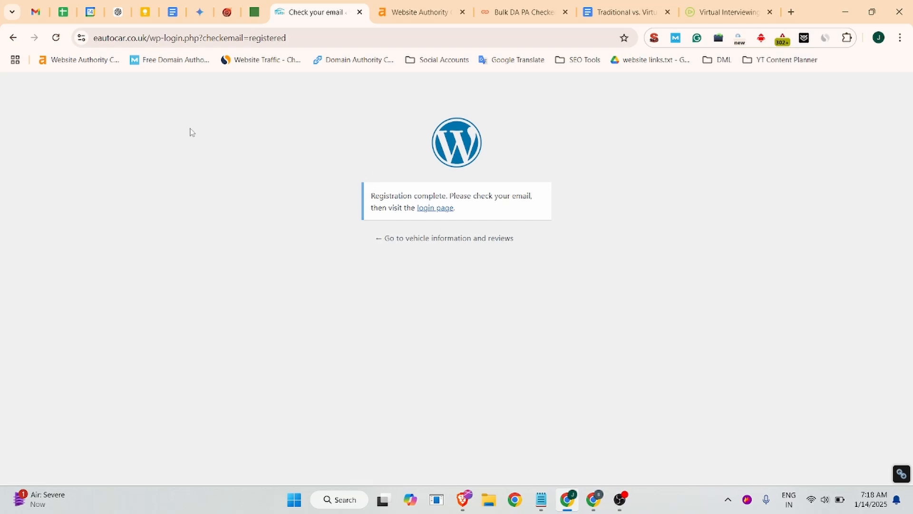
- Switch to Gmail and delete the open BubbleLife directory listing conversation
click(35, 12)
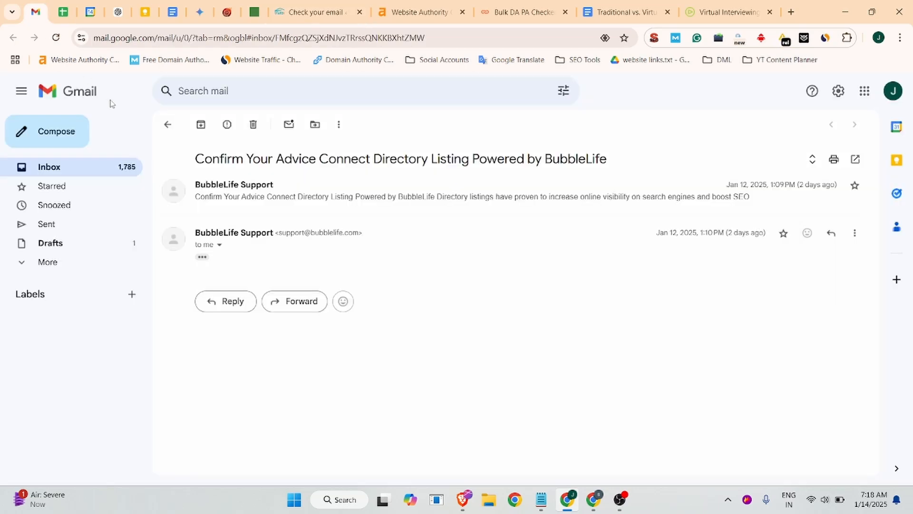
click(253, 124)
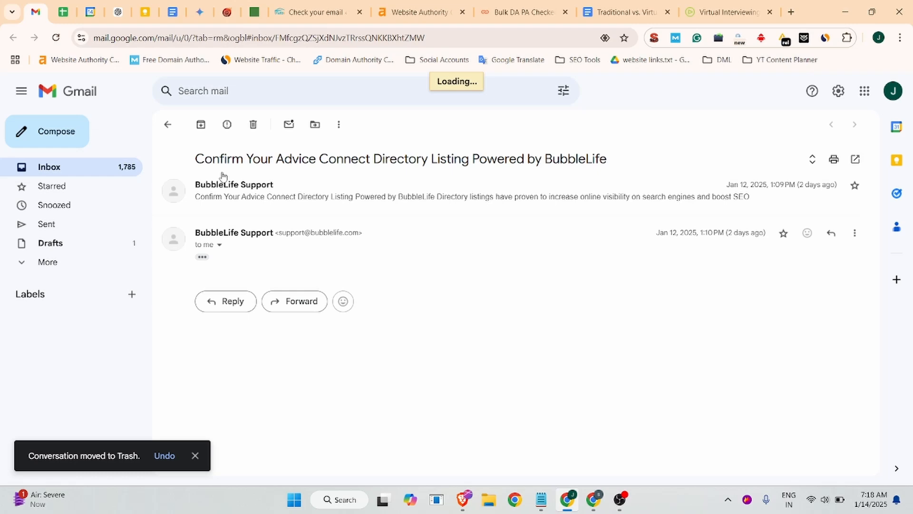
- Open the WordPress Login Details email in the inbox and follow its link for setting the password
click(63, 166)
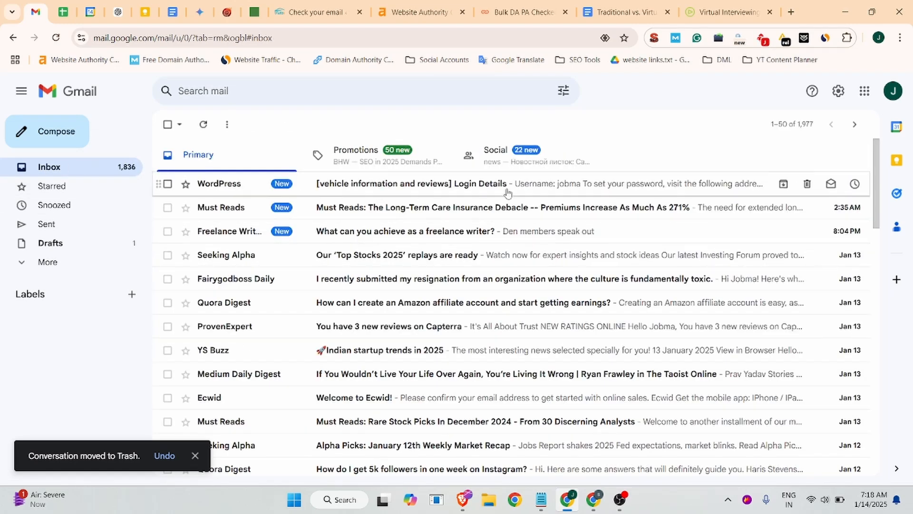
click(389, 184)
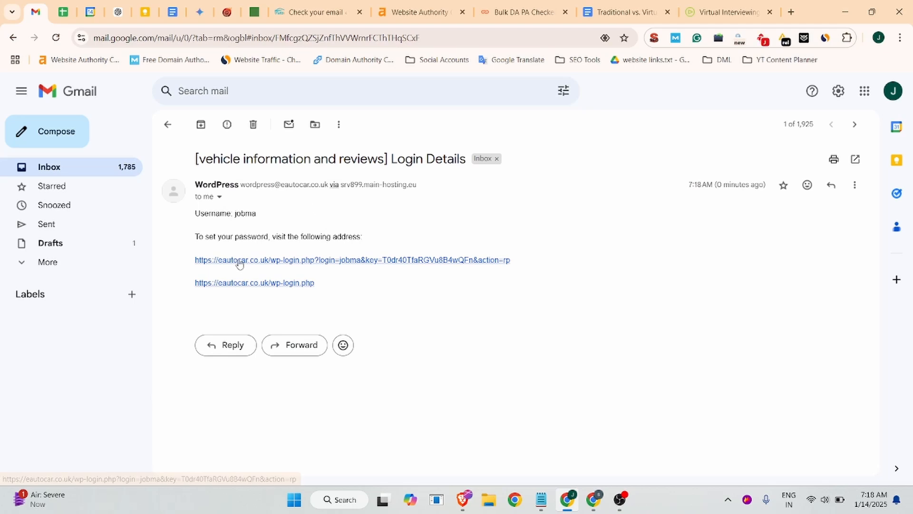
click(393, 260)
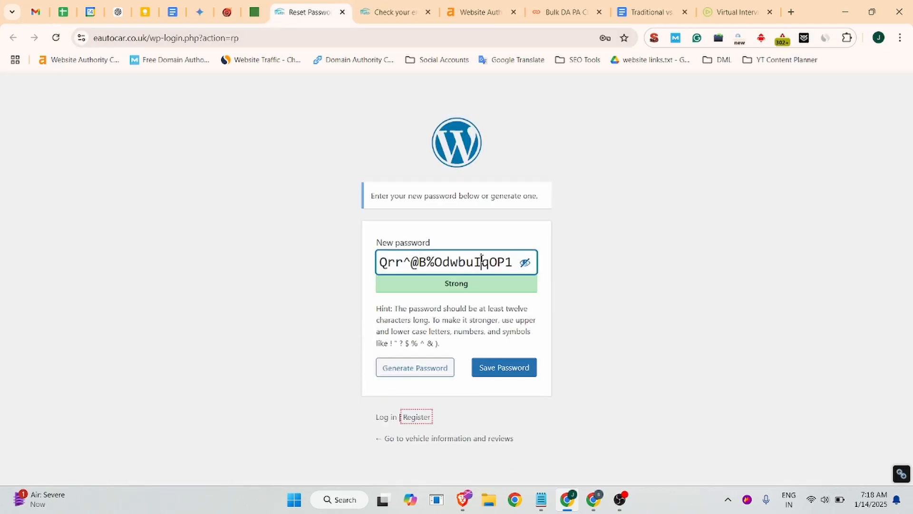
- Replace the suggested password with the account password, allow weak use, save it on the site and in the browser, and proceed to login
triple_click(478, 261)
key(ctrl+v)
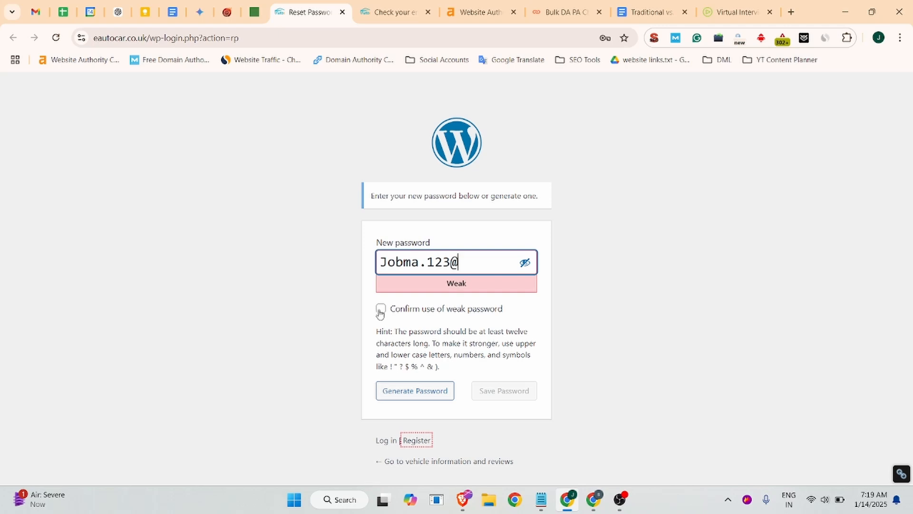
click(381, 309)
click(504, 393)
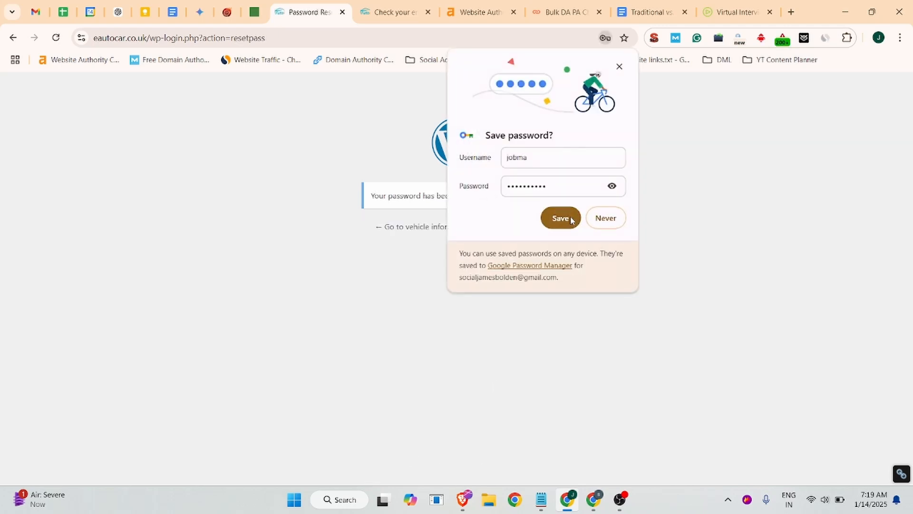
click(571, 218)
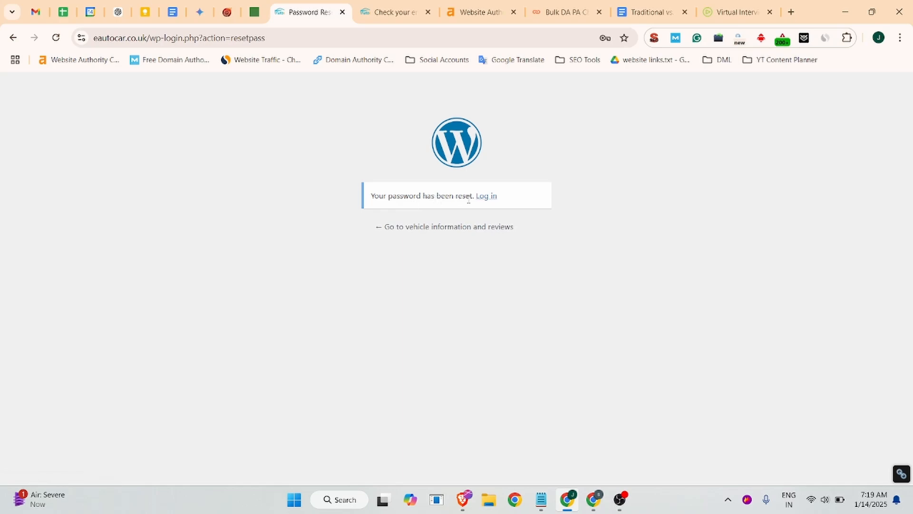
click(487, 202)
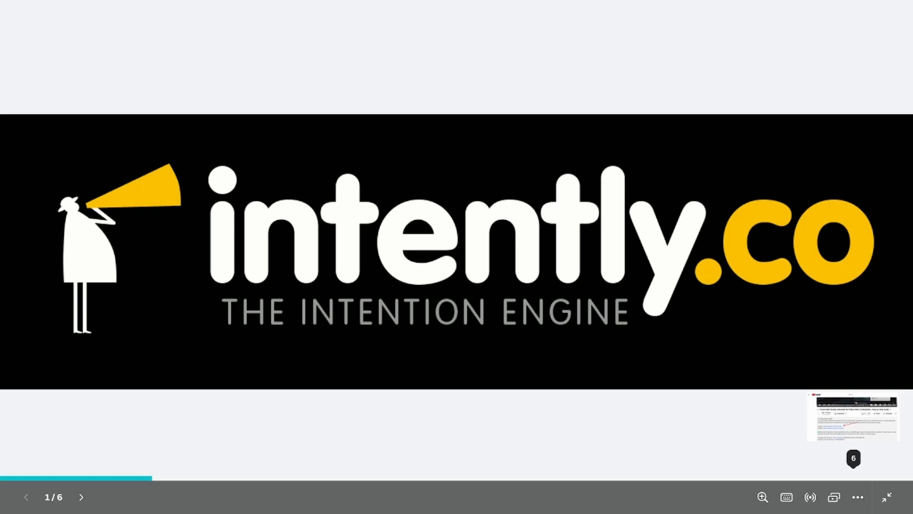
key(Right)
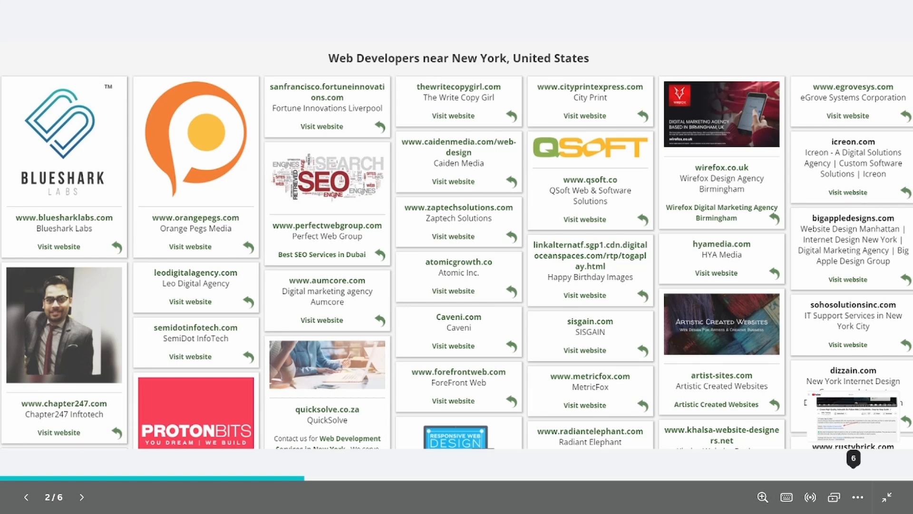
key(Right)
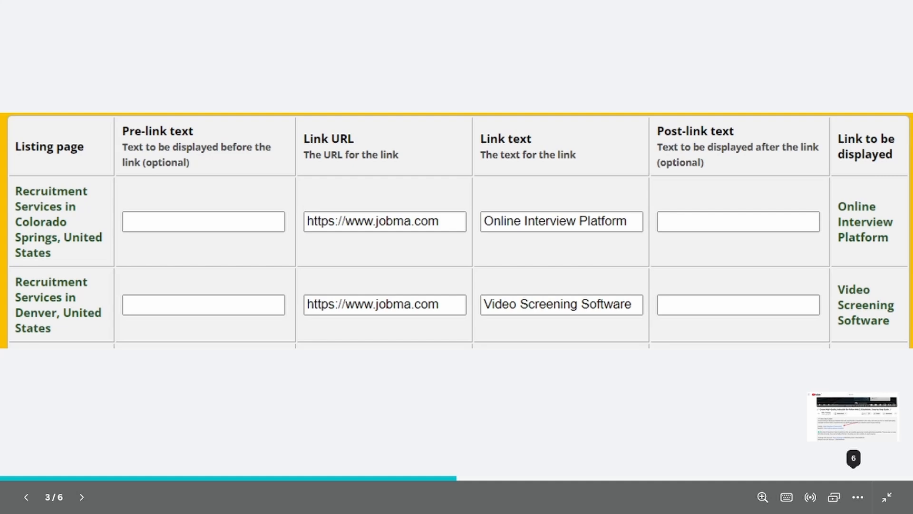
key(Right)
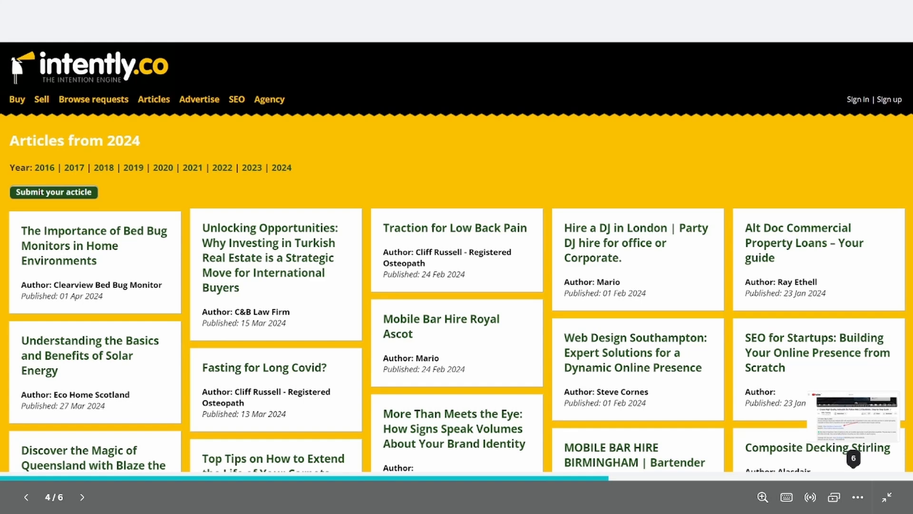
key(Right)
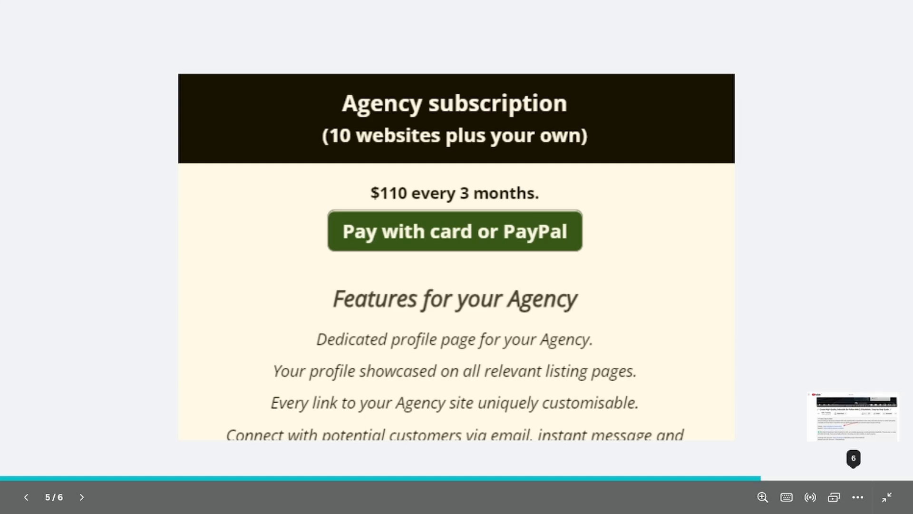
key(Right)
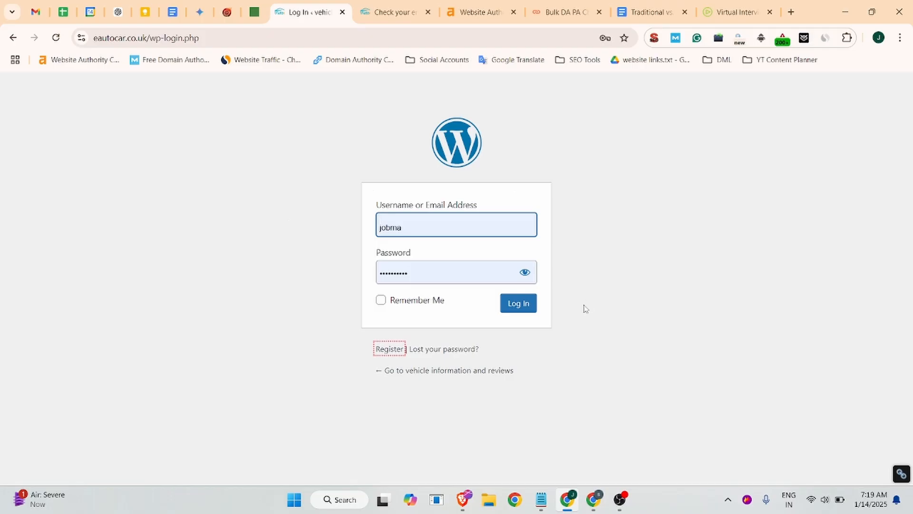
- Log in to the WordPress dashboard with the filled-in credentials and start a new post
click(520, 304)
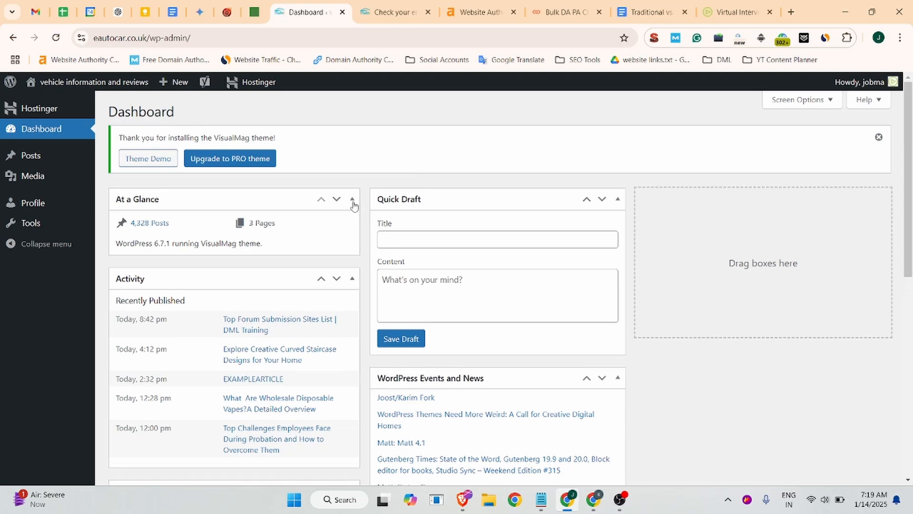
mouse_move(40, 86)
mouse_move(178, 84)
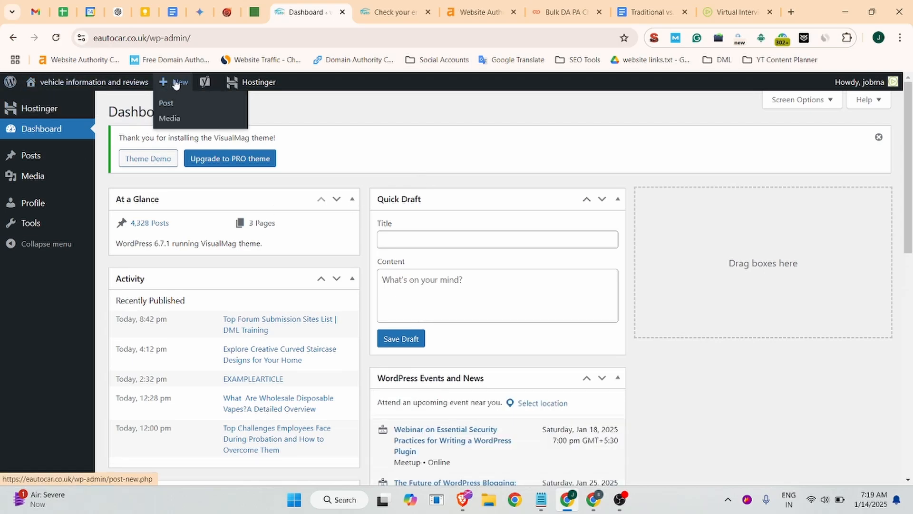
click(174, 105)
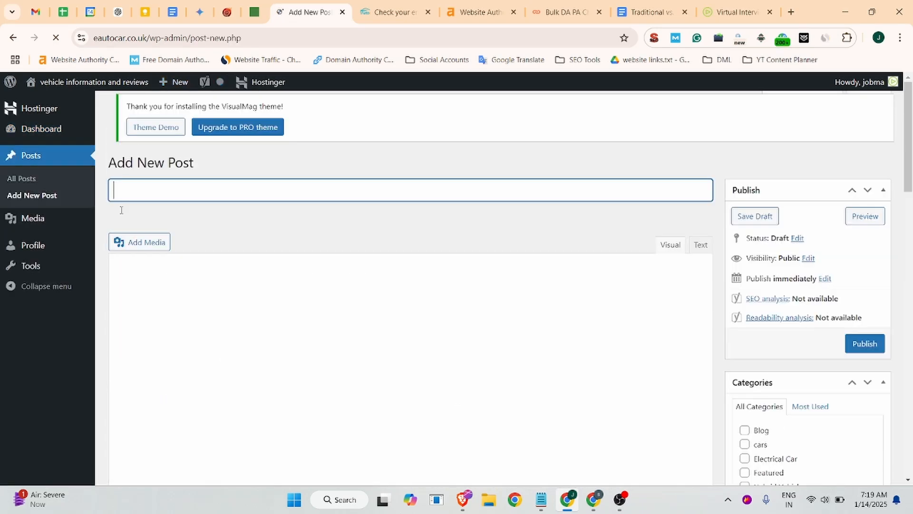
- Copy the article heading from the Google Docs article into the WordPress post's title and place the cursor in the post body
click(646, 12)
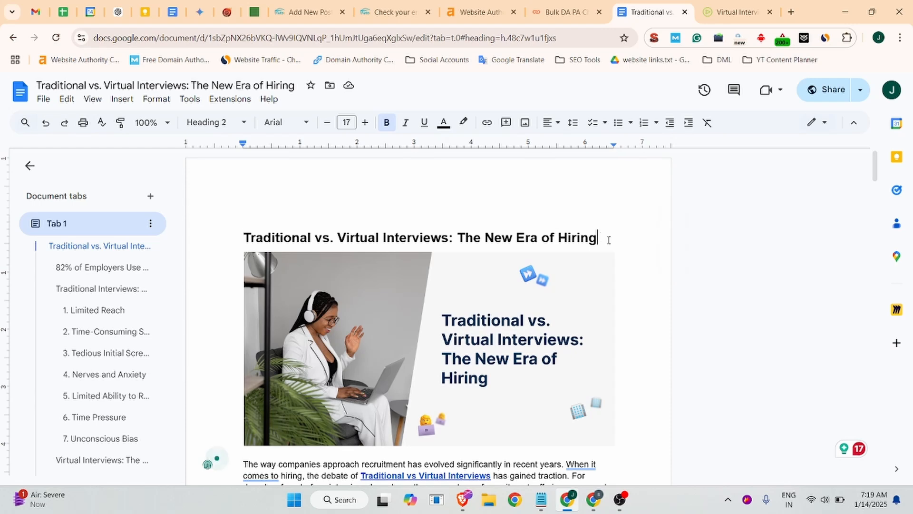
drag(606, 238, 240, 228)
key(ctrl+c)
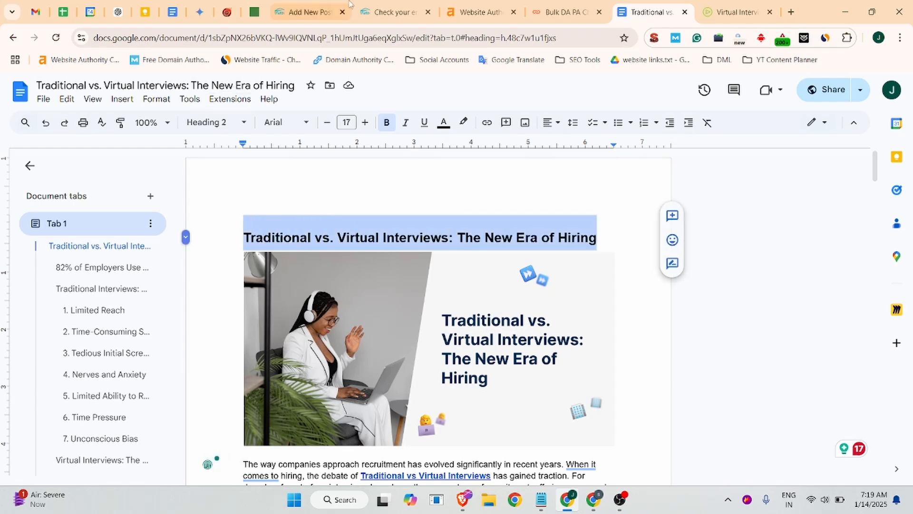
click(379, 4)
click(307, 11)
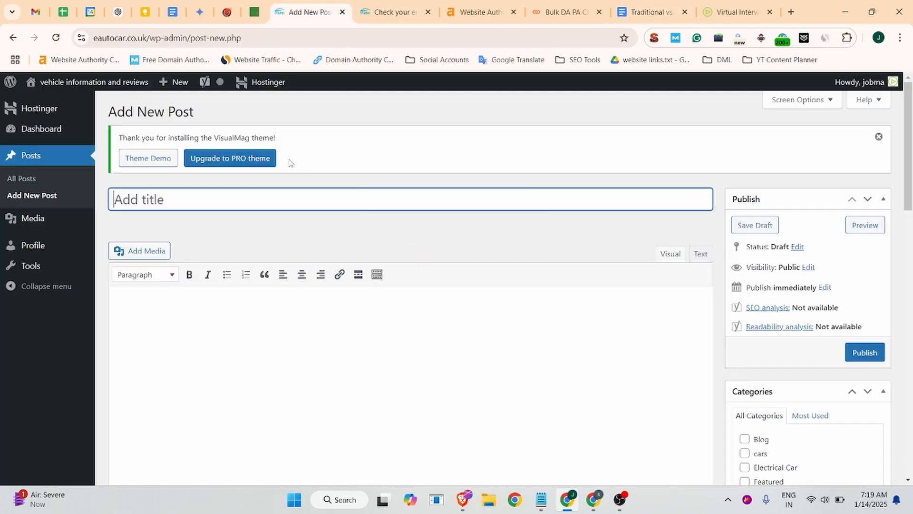
click(221, 202)
key(ctrl+v)
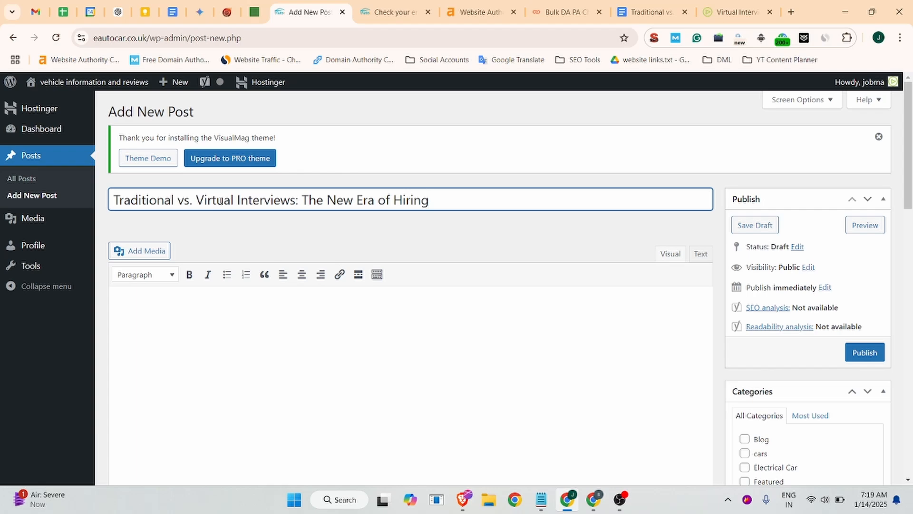
click(183, 296)
- Switch to the Google Docs article and inspect the link on "Traditional vs Virtual Interviews" in the introduction
click(651, 12)
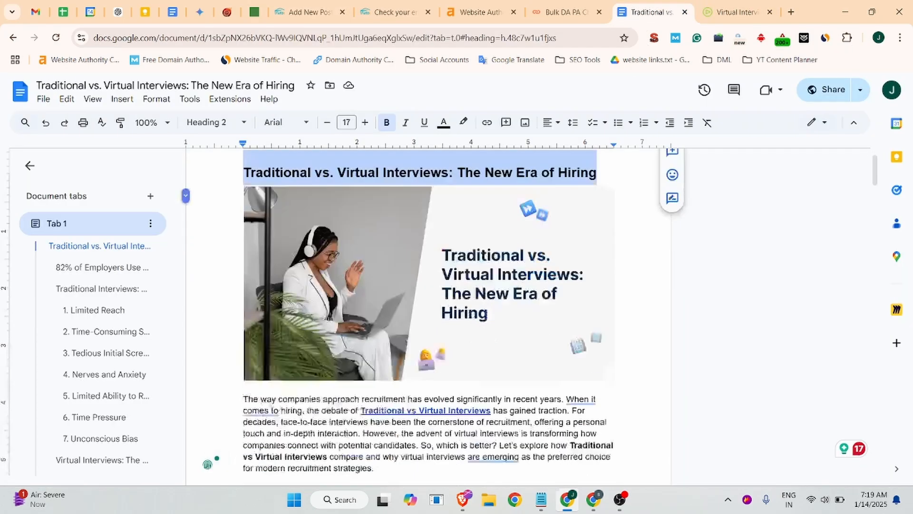
scroll(410, 285, down, 4)
drag(244, 167, 335, 319)
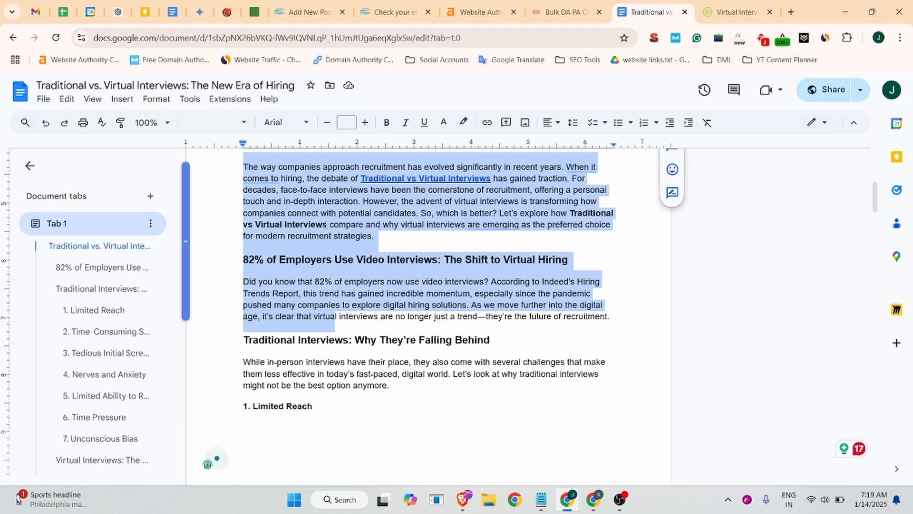
click(403, 220)
scroll(400, 233, up, 1)
scroll(400, 232, up, 1)
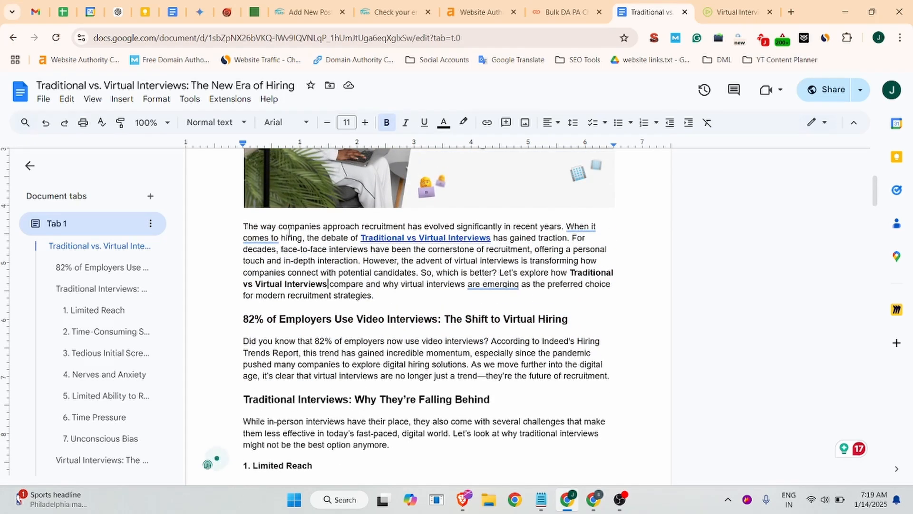
click(414, 239)
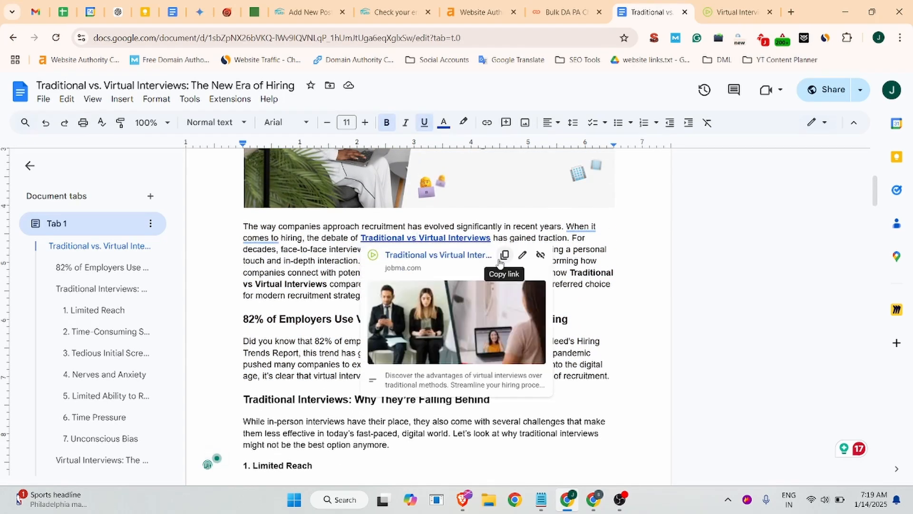
click(285, 261)
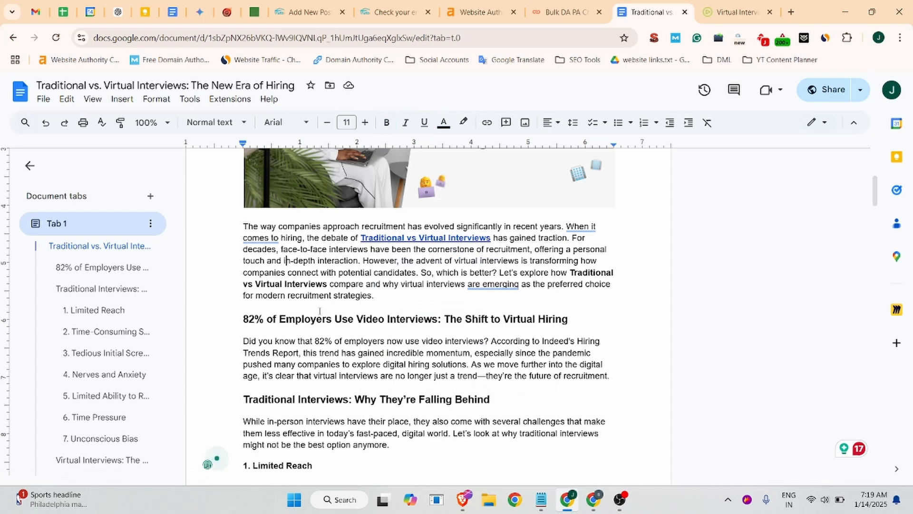
- Apply the Heading 2 style to "82% of Employers Use Video Interviews: The Shift to Virtual Hiring"
click(316, 319)
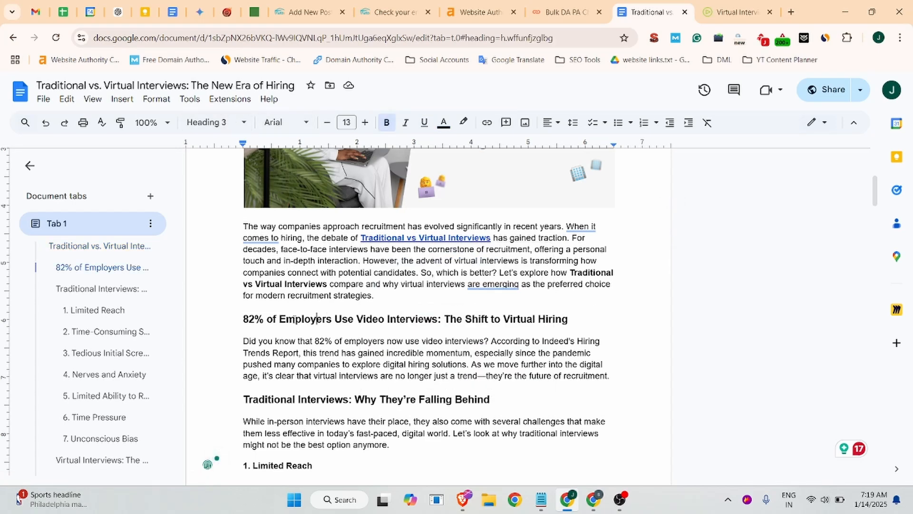
click(214, 123)
mouse_move(234, 315)
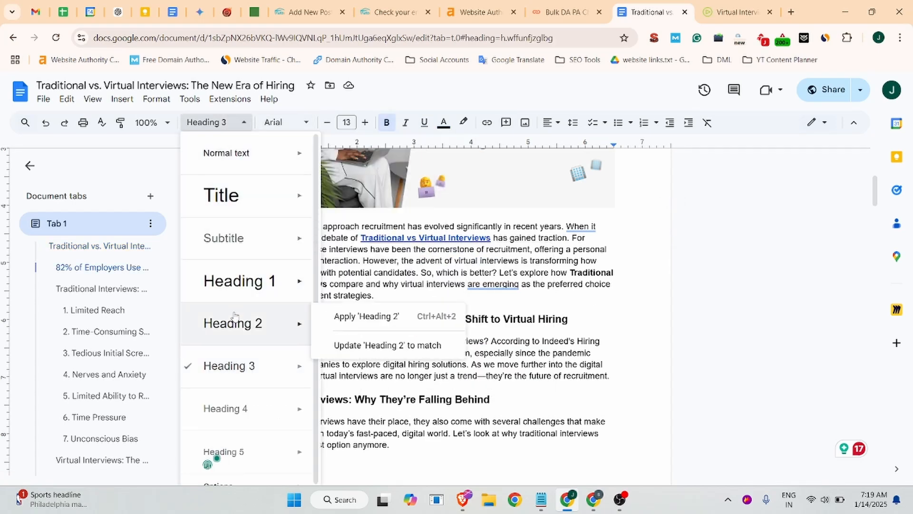
click(366, 316)
- Check the heading levels of "Traditional Interviews: Why They're Falling Behind", "1. Limited Reach" and "2. Time-Consuming Scheduling"
scroll(379, 284, up, 5)
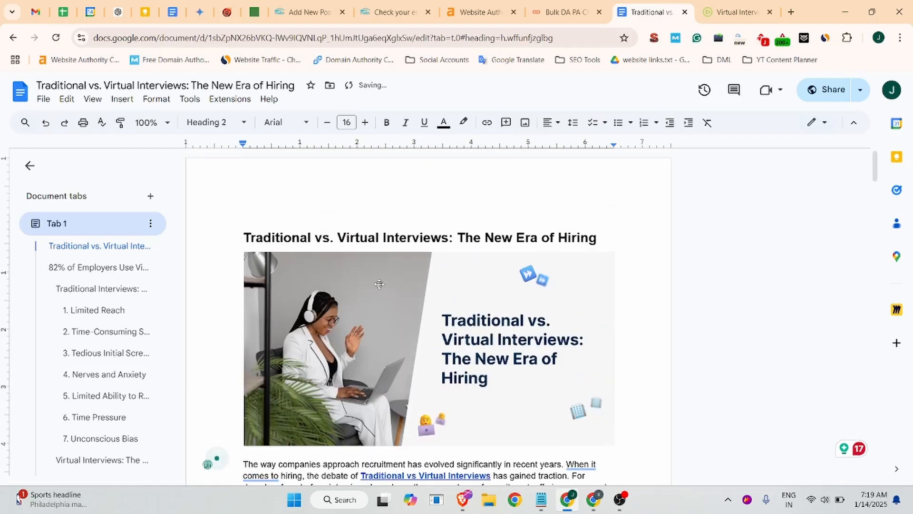
scroll(379, 284, down, 6)
click(261, 303)
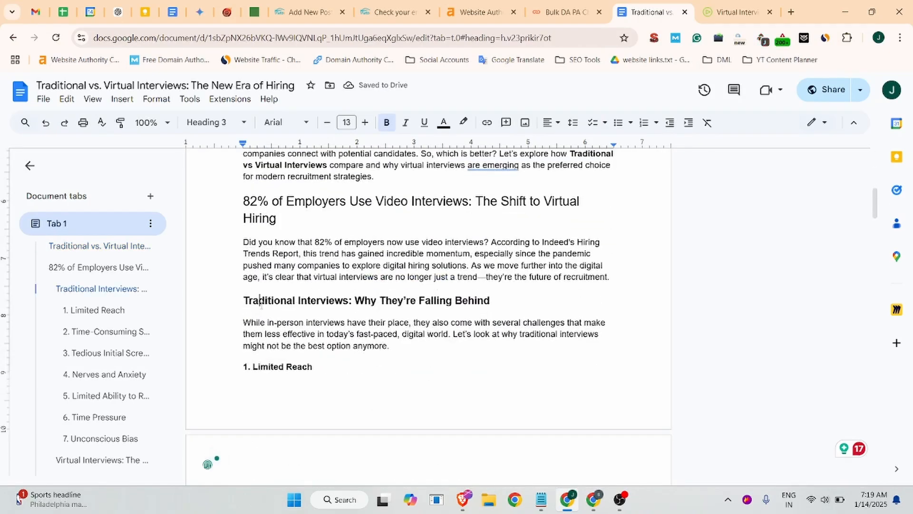
scroll(261, 304, down, 4)
click(265, 188)
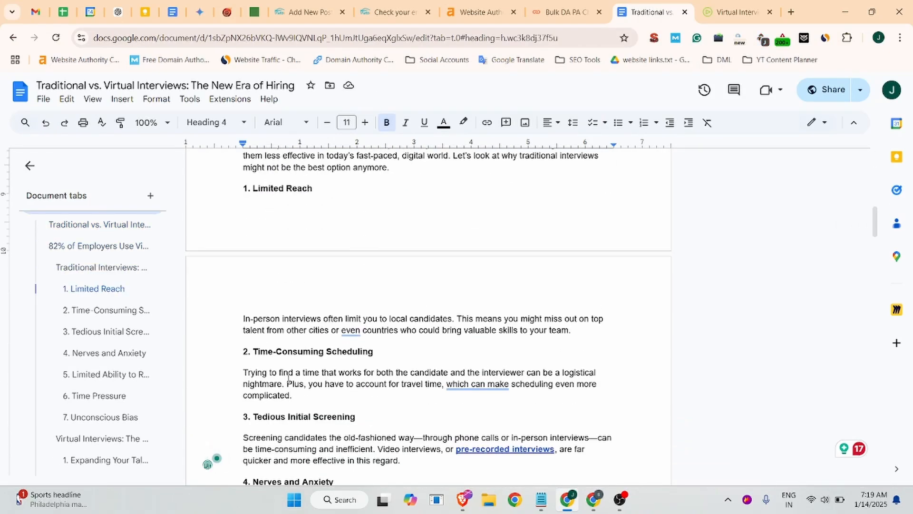
click(277, 352)
- Copy the article text from the introduction below the image to the closing line and paste it into the WordPress post body
scroll(267, 354, up, 10)
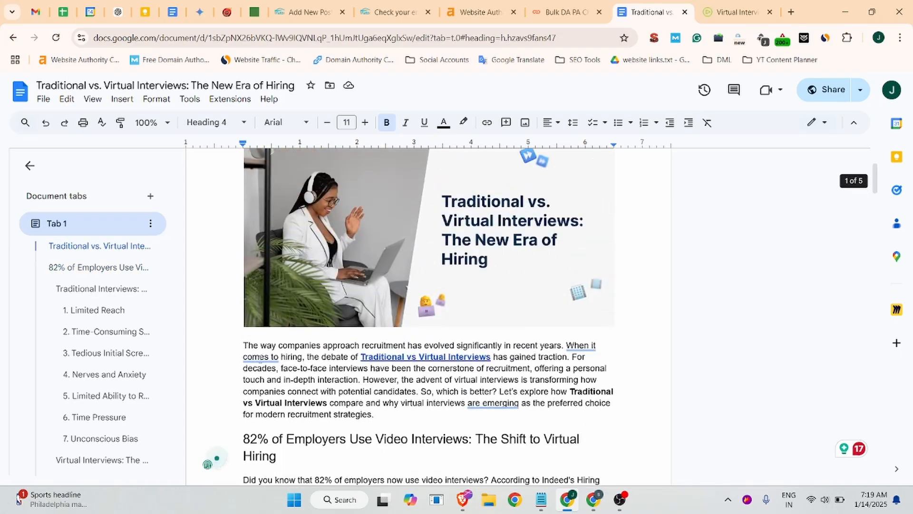
drag(244, 346, 361, 395)
scroll(294, 431, down, 8)
scroll(294, 434, down, 10)
scroll(363, 396, down, 8)
scroll(362, 394, down, 20)
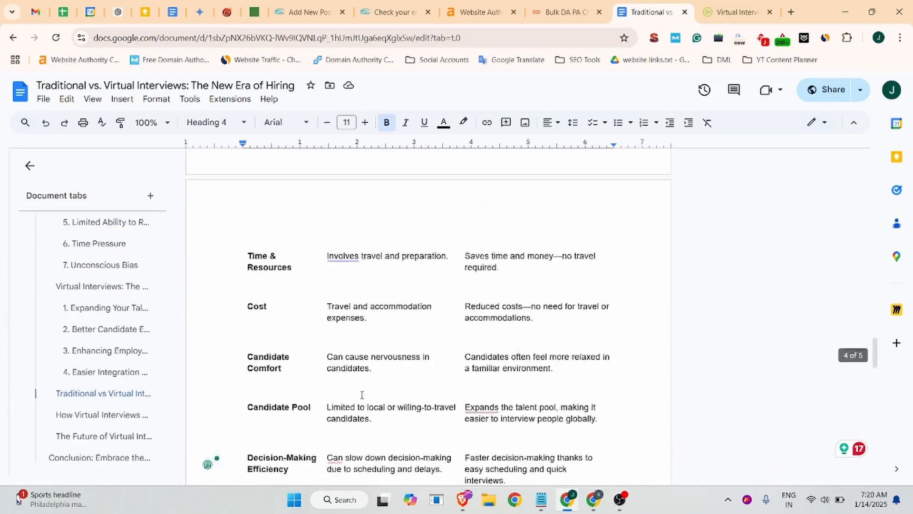
key(ctrl+a)
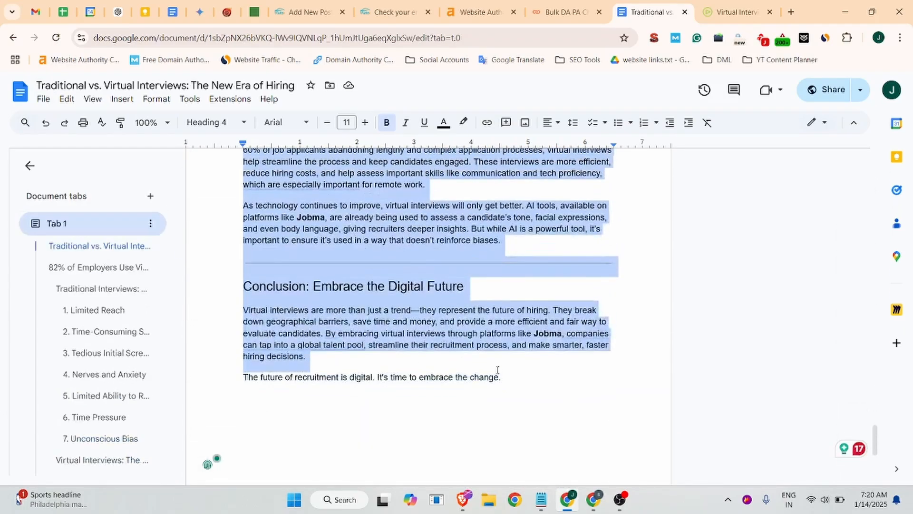
click(309, 12)
key(ctrl+v)
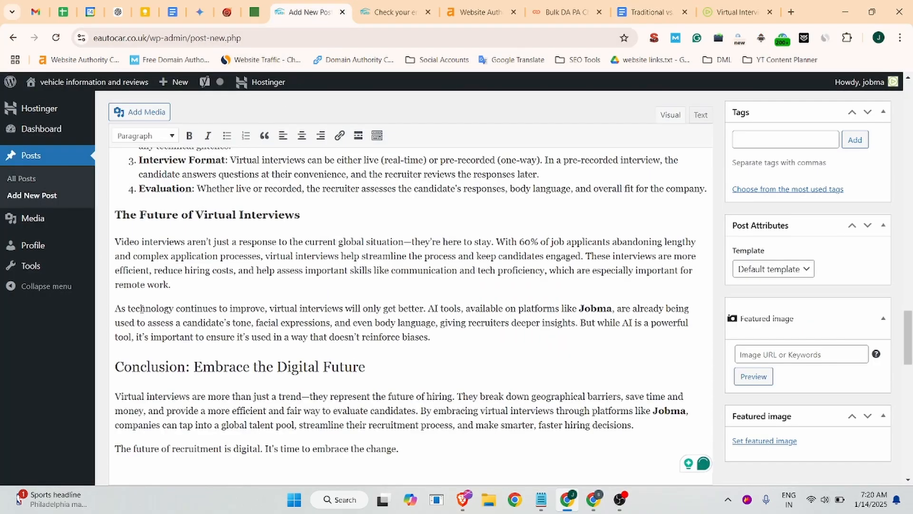
- Examine the start of the pasted article and the link on "Traditional vs Virtual Interviews"
scroll(182, 288, up, 15)
scroll(209, 284, up, 15)
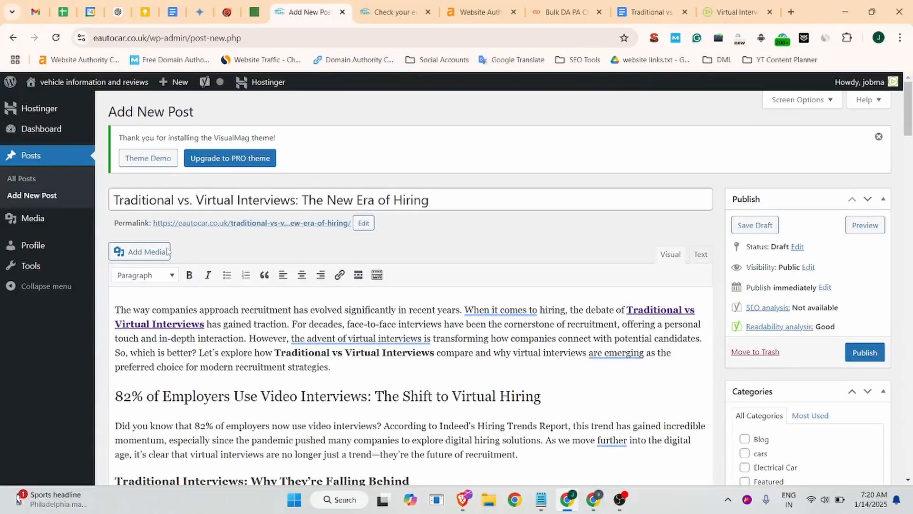
click(163, 396)
click(666, 310)
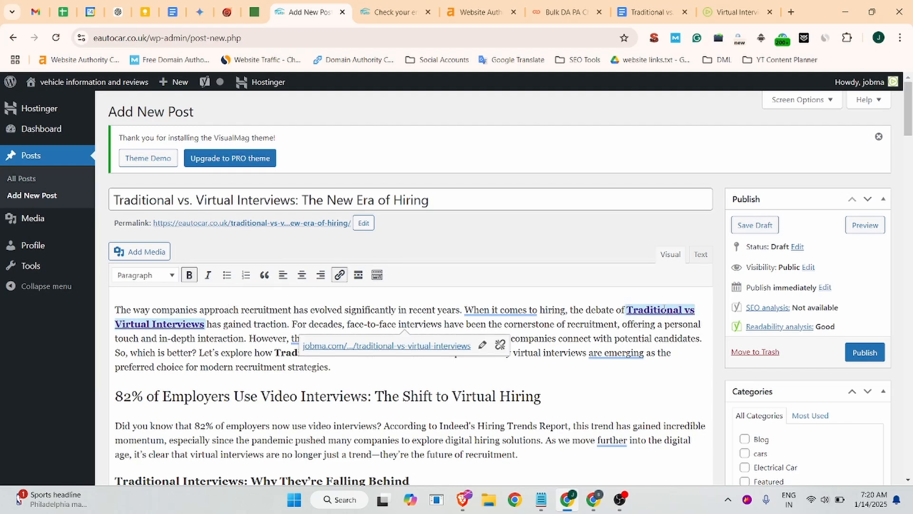
double_click(668, 310)
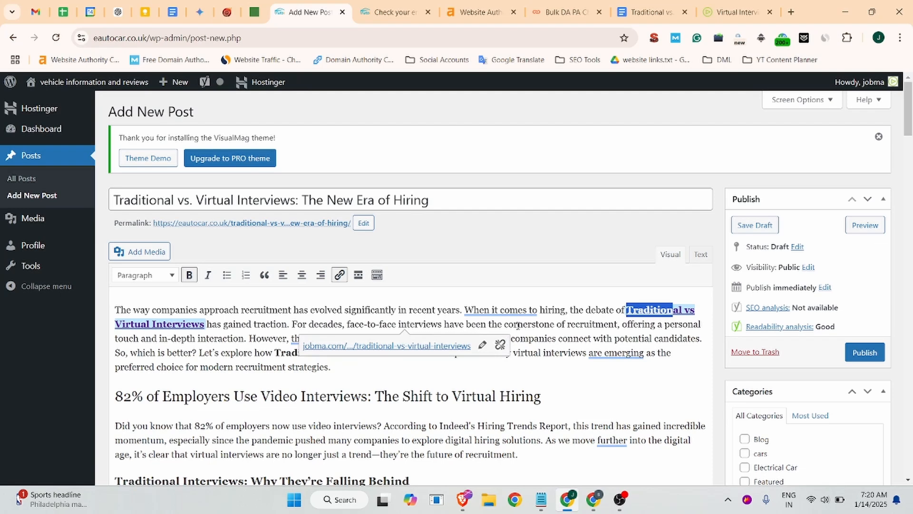
drag(507, 324, 618, 325)
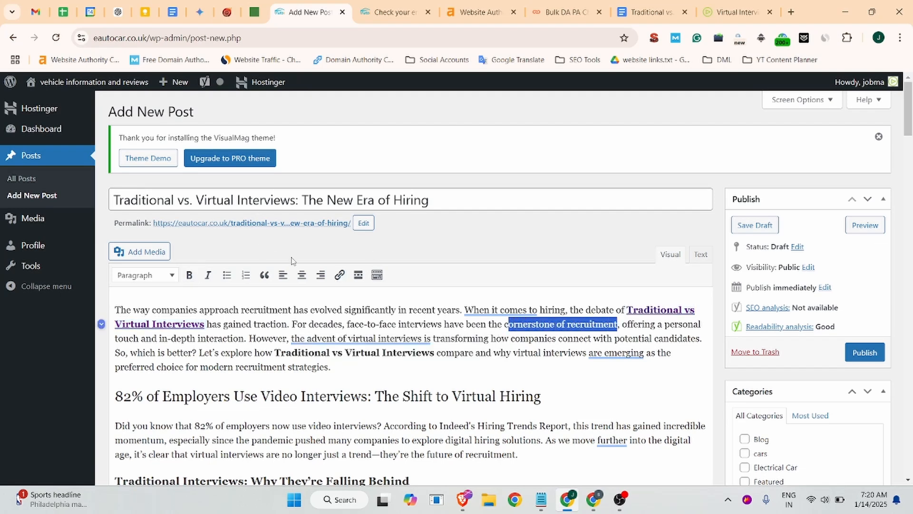
click(339, 275)
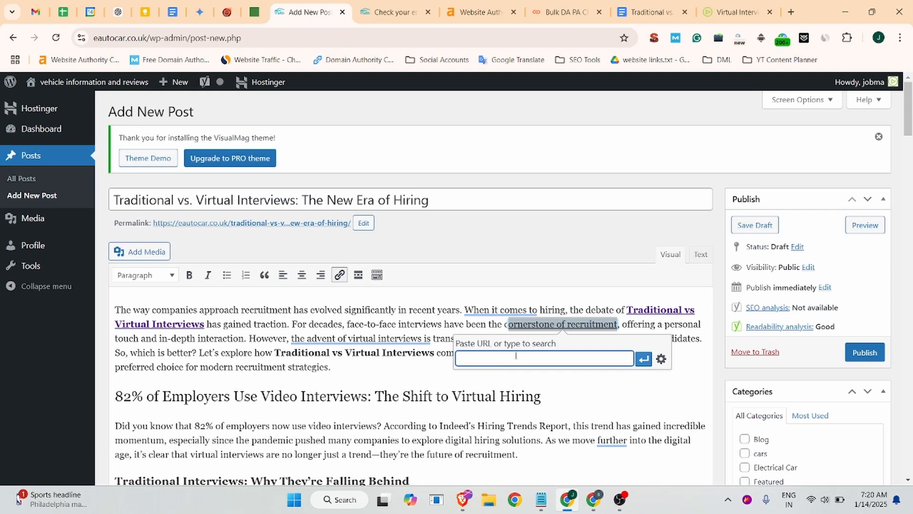
click(645, 360)
- Check the style of the "82% of Employers" heading and review the rest of the post down to the Yoast SEO settings
scroll(139, 315, down, 2)
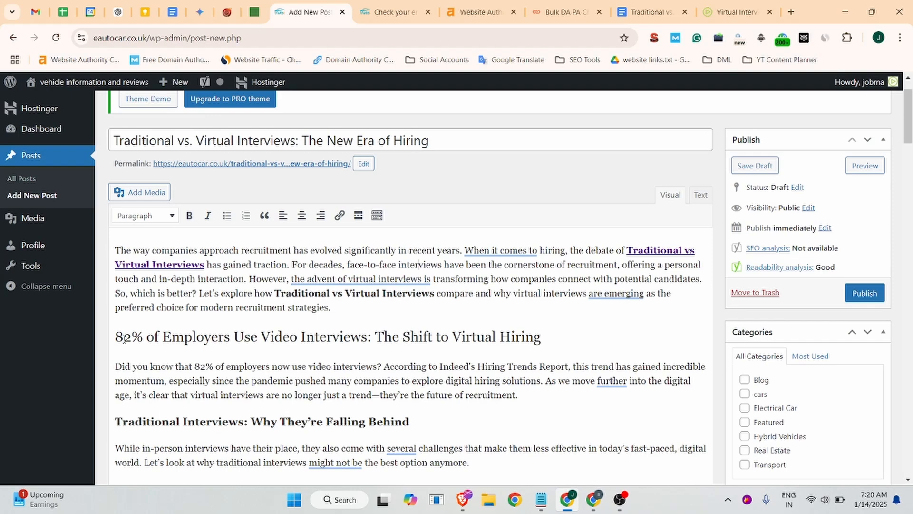
click(124, 338)
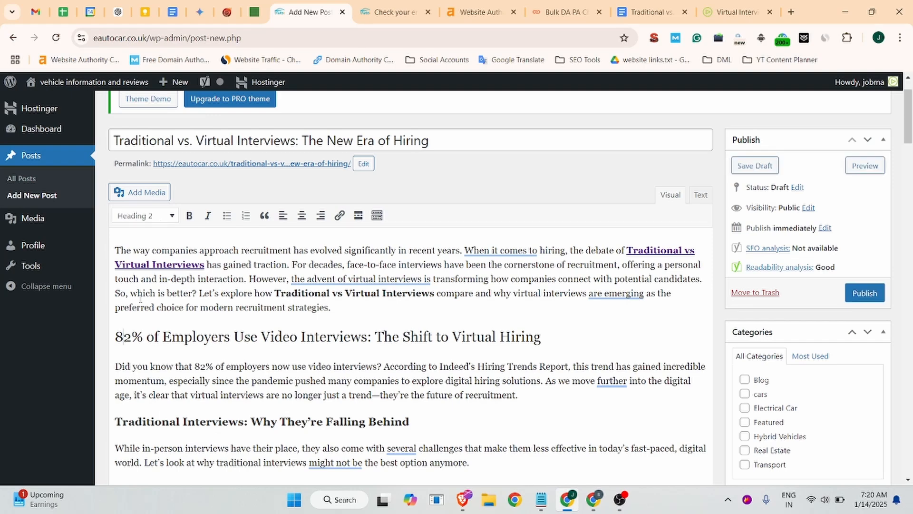
click(172, 217)
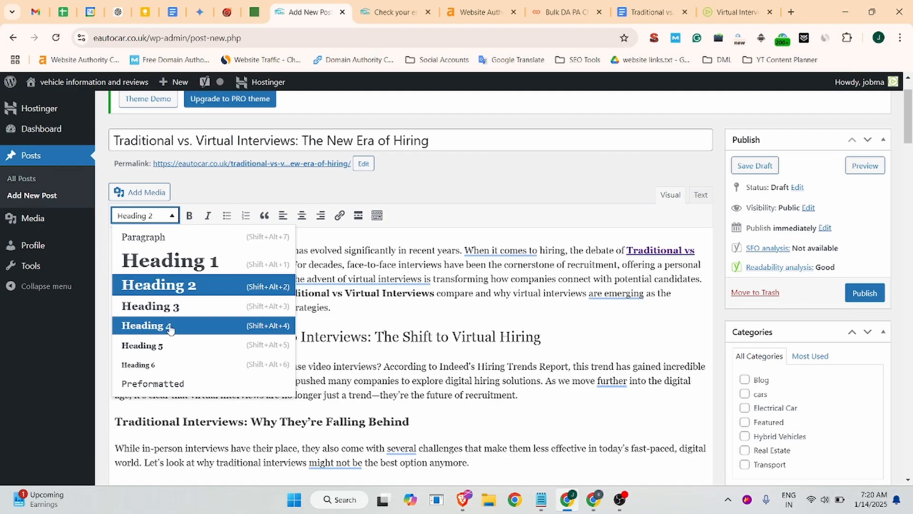
click(476, 293)
scroll(380, 295, down, 7)
scroll(278, 303, down, 3)
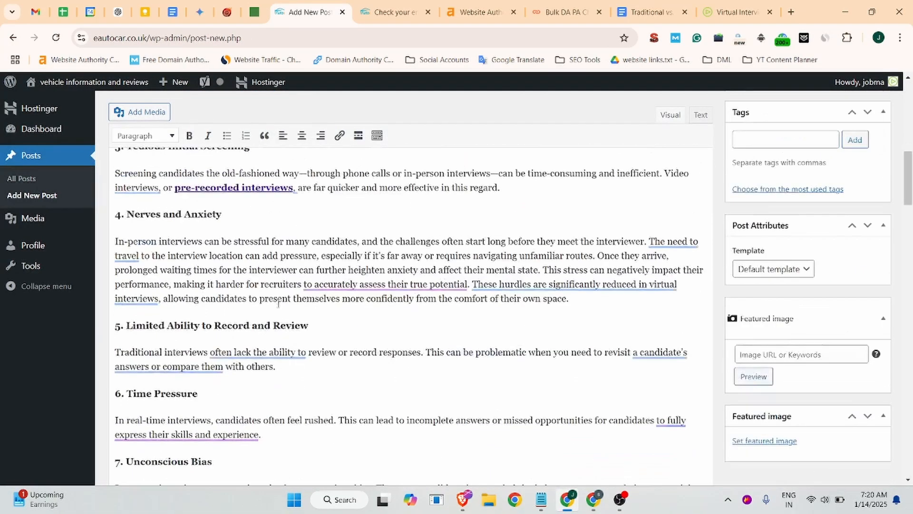
scroll(278, 303, down, 20)
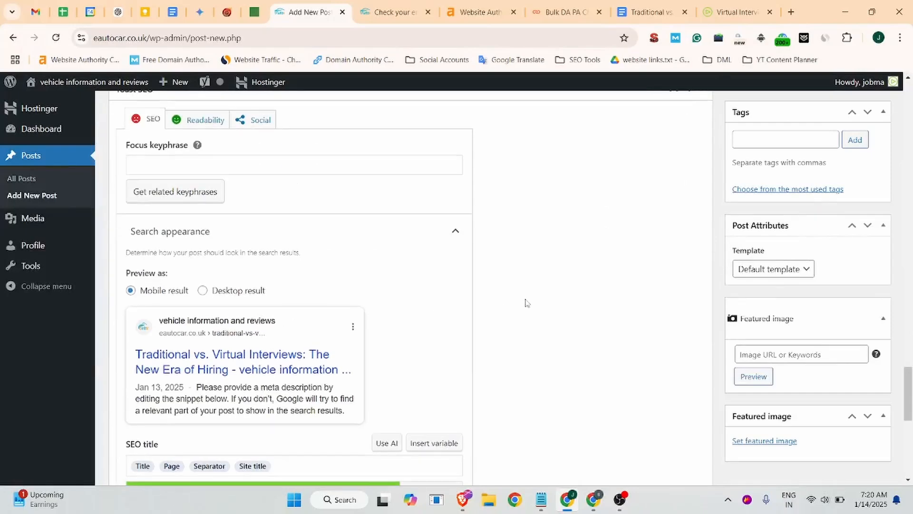
scroll(525, 303, down, 7)
click(800, 357)
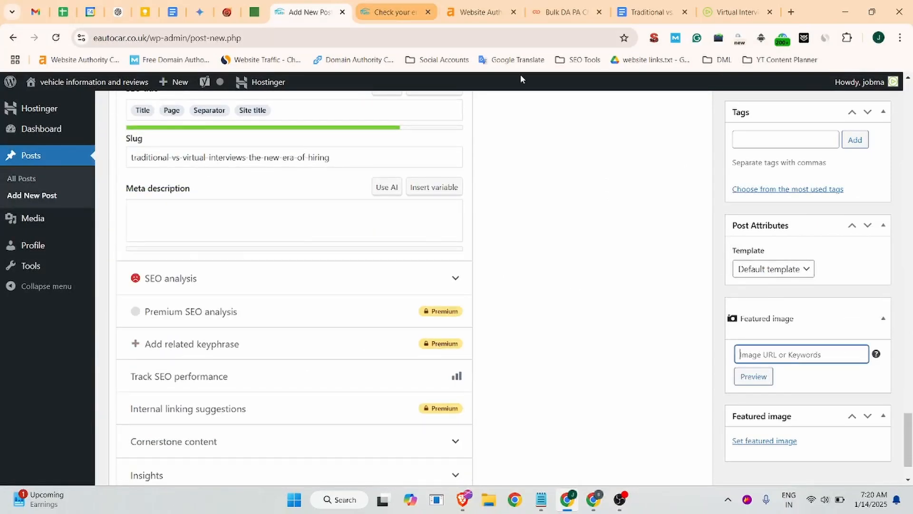
click(735, 12)
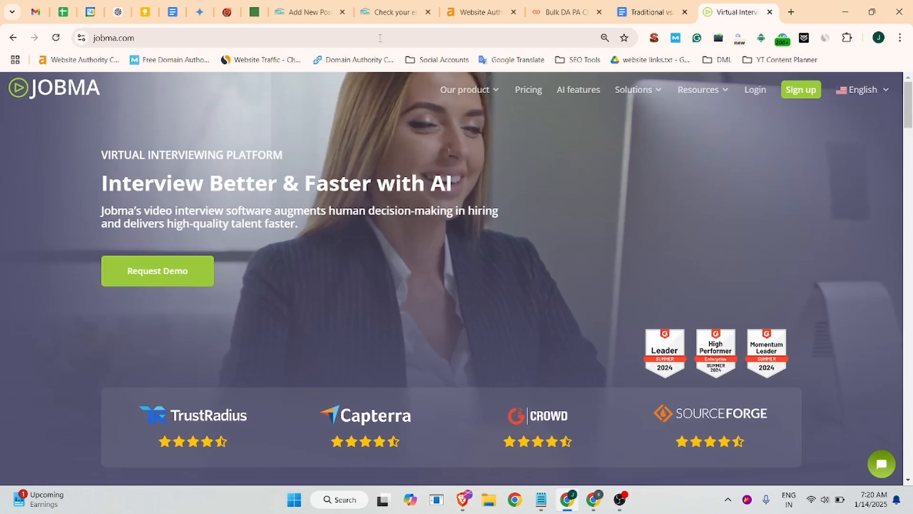
click(307, 12)
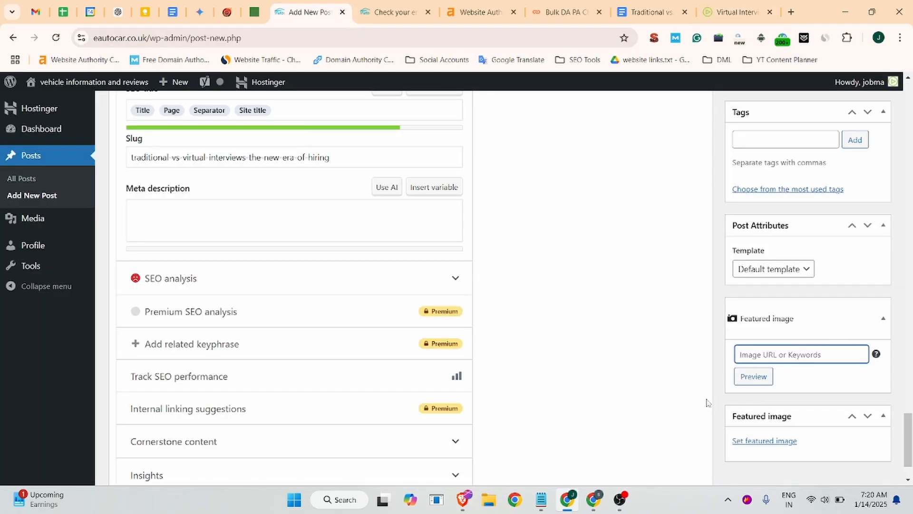
- Upload image (8).png from the Downloads folder as the post's featured image candidate
click(758, 440)
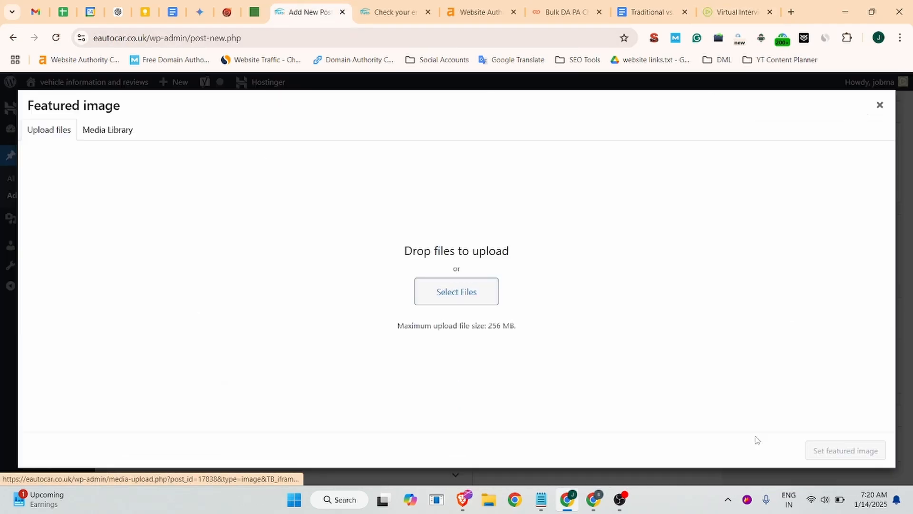
click(467, 299)
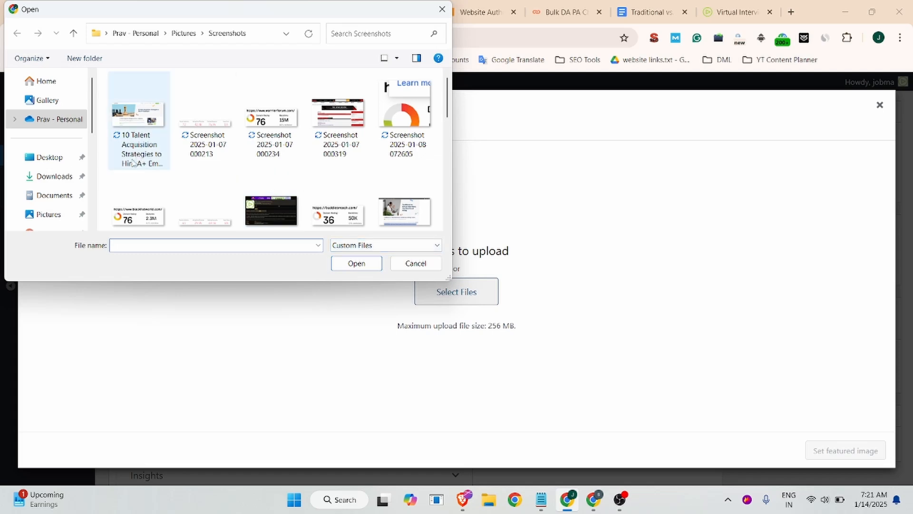
click(65, 175)
scroll(277, 159, down, 6)
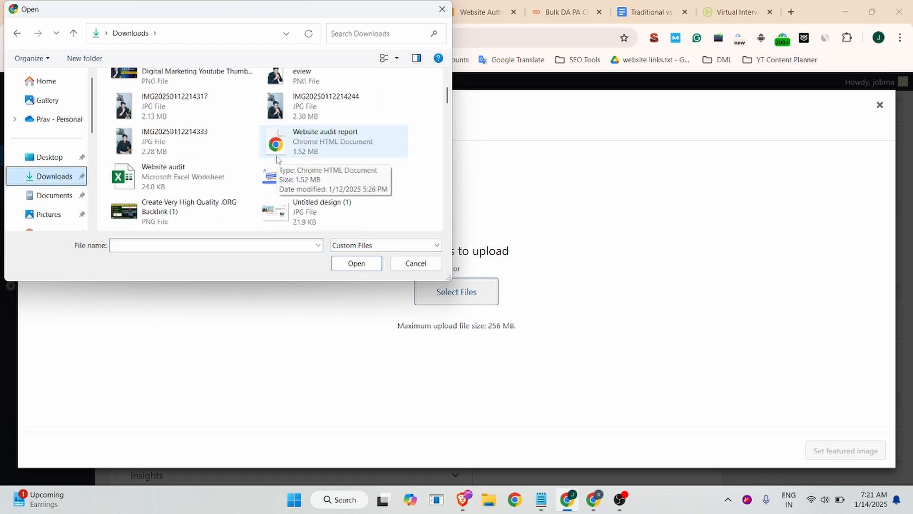
scroll(278, 159, down, 6)
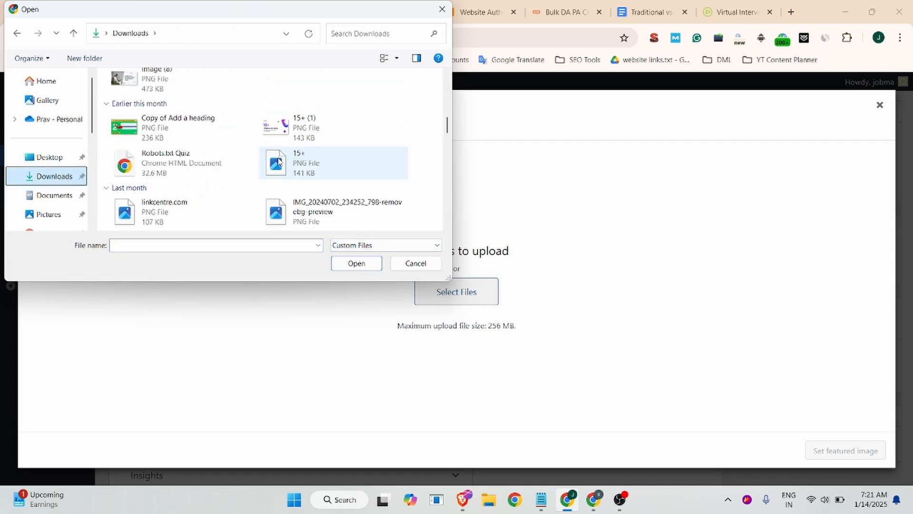
click(157, 80)
click(368, 263)
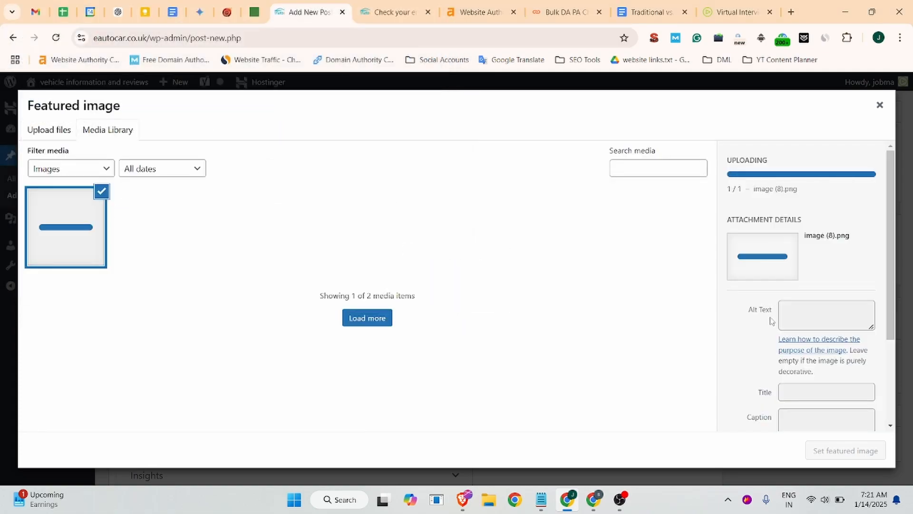
- Copy the Google Docs document title into the uploaded image's alt text and set it as the featured image
click(632, 11)
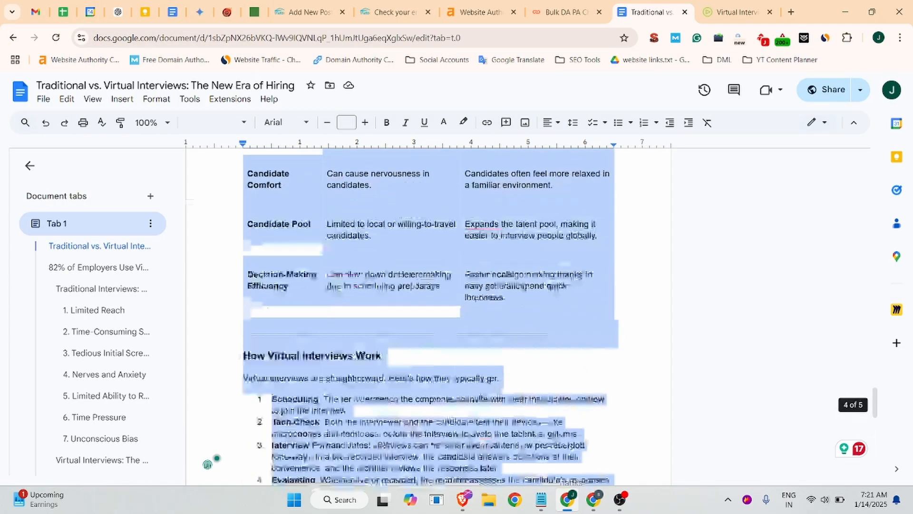
scroll(428, 314, up, 17)
click(224, 86)
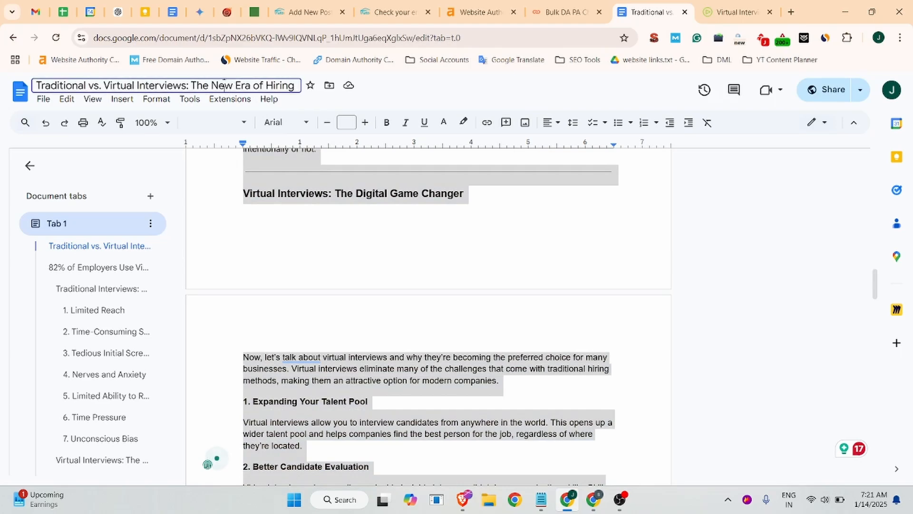
click(222, 83)
key(ctrl+c)
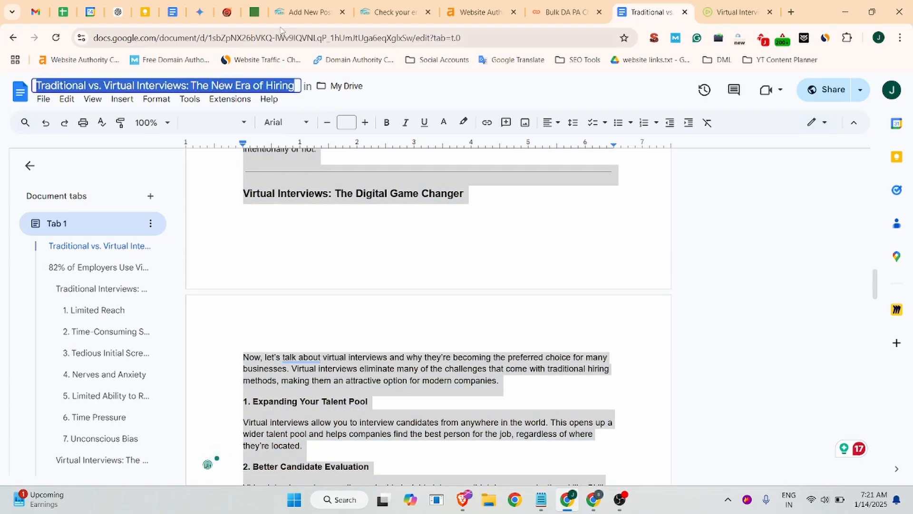
click(308, 10)
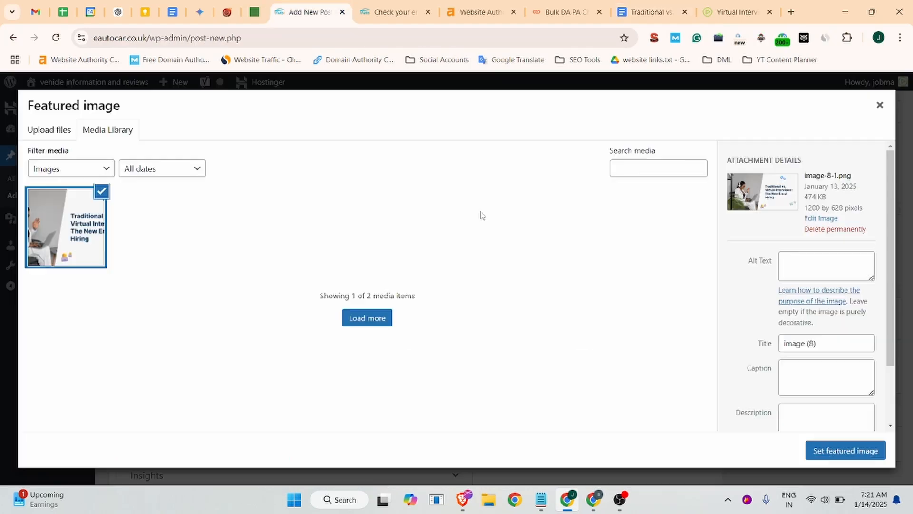
click(825, 276)
key(ctrl+v)
click(839, 453)
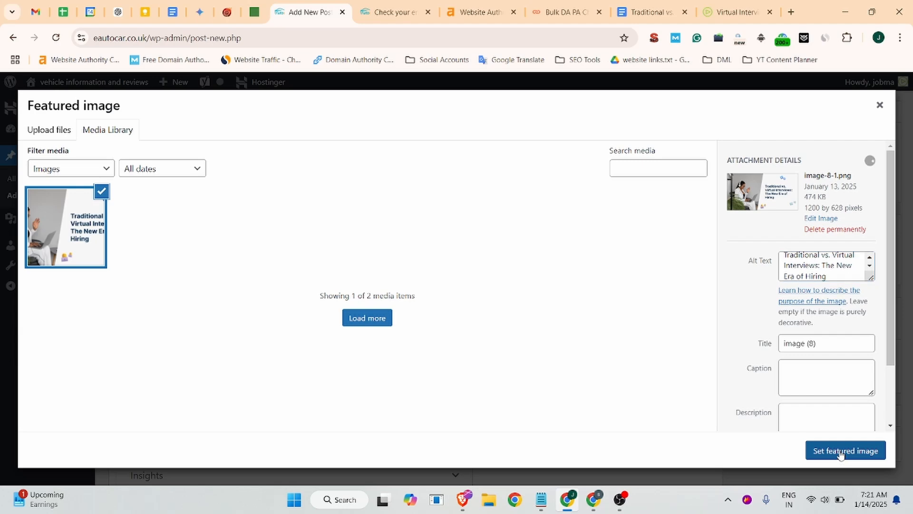
- Copy "Traditional vs. Virtual Interviews" from the Google Docs heading and add it as a tag on the WordPress post
scroll(480, 300, up, 5)
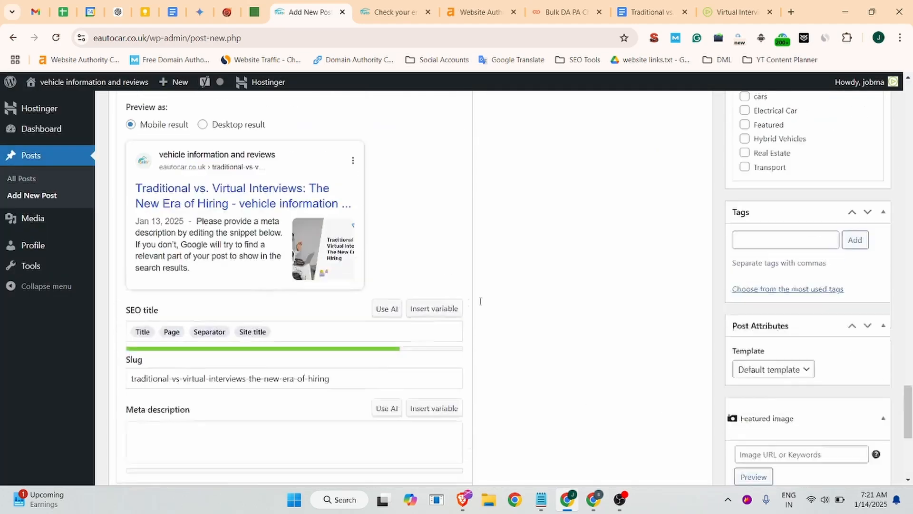
scroll(735, 290, up, 3)
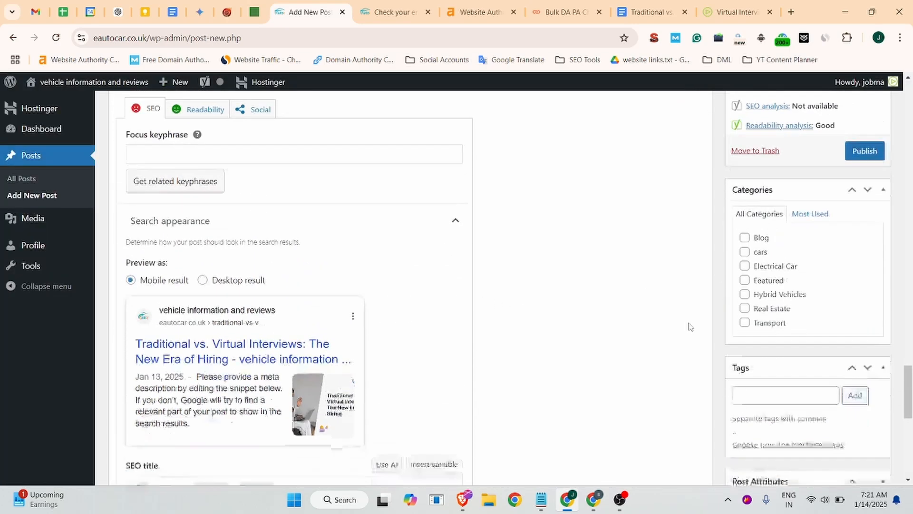
scroll(685, 327, down, 3)
scroll(677, 328, up, 3)
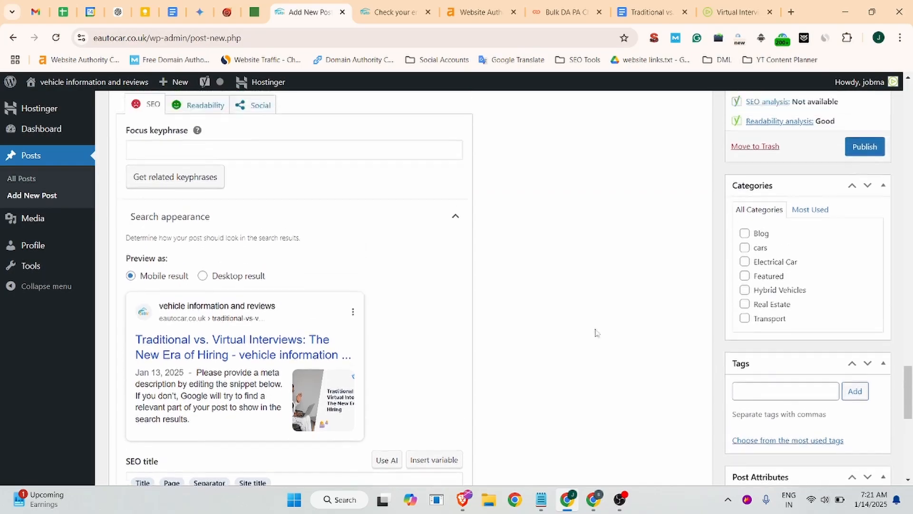
scroll(595, 332, up, 20)
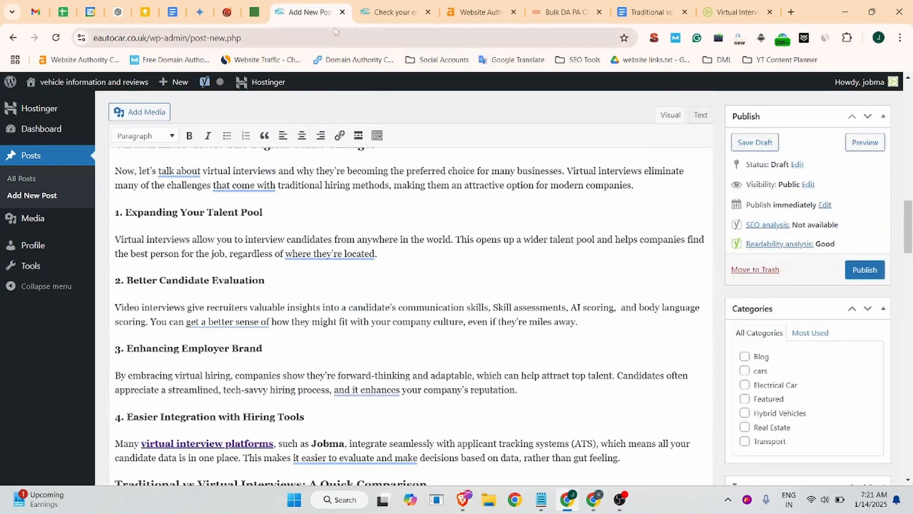
click(651, 11)
scroll(428, 314, up, 10)
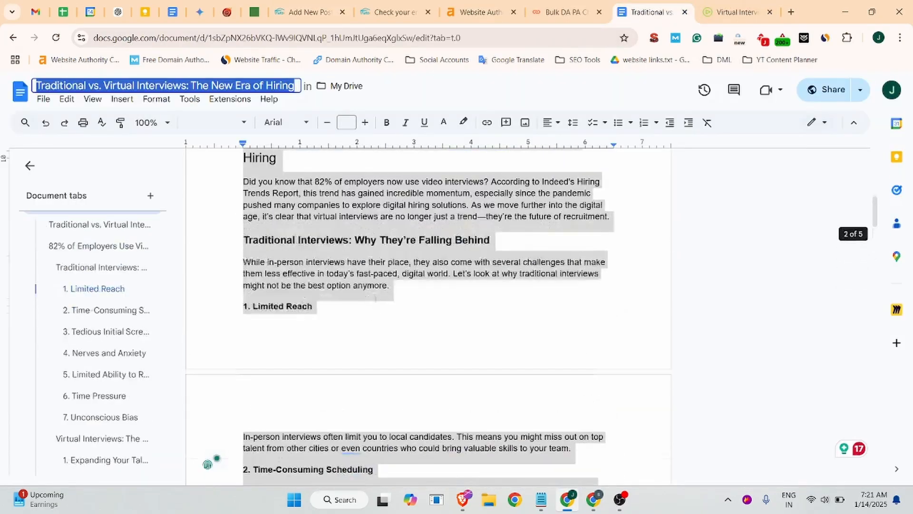
drag(242, 236, 448, 237)
key(ctrl+c)
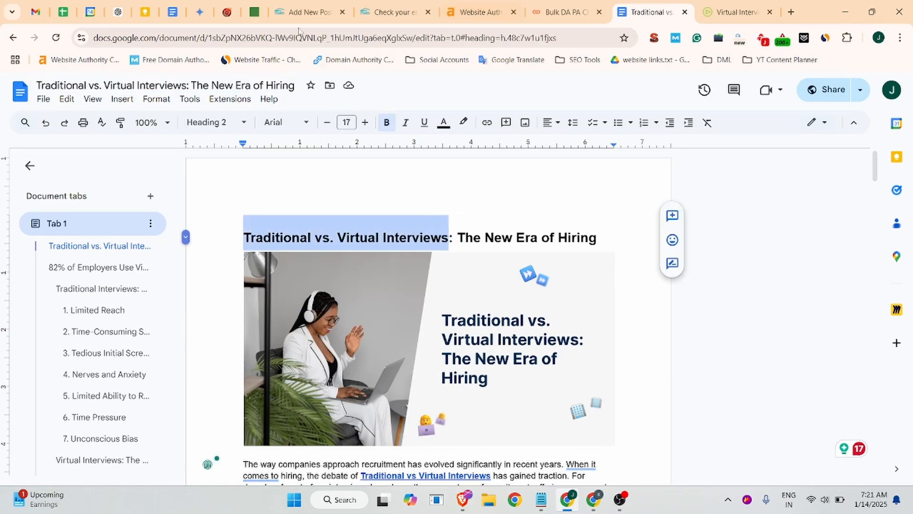
click(307, 12)
scroll(781, 295, down, 4)
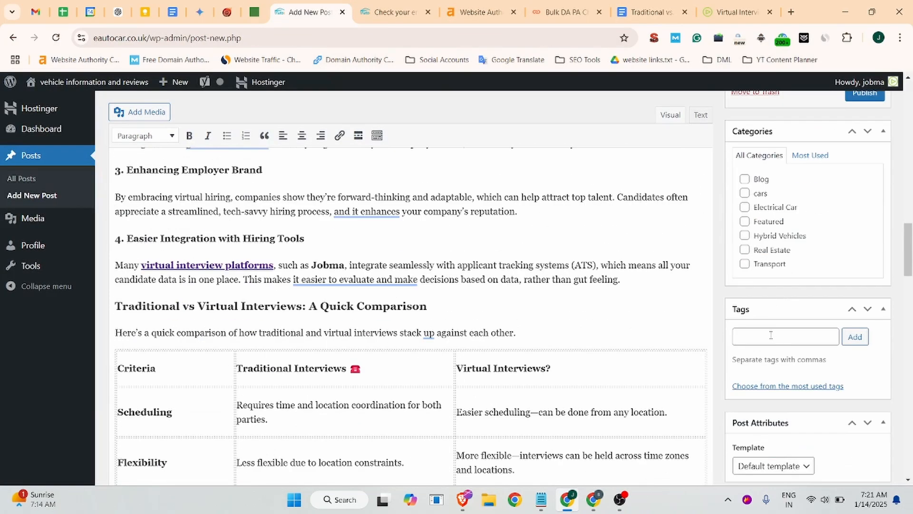
click(771, 336)
key(ctrl+v)
click(854, 337)
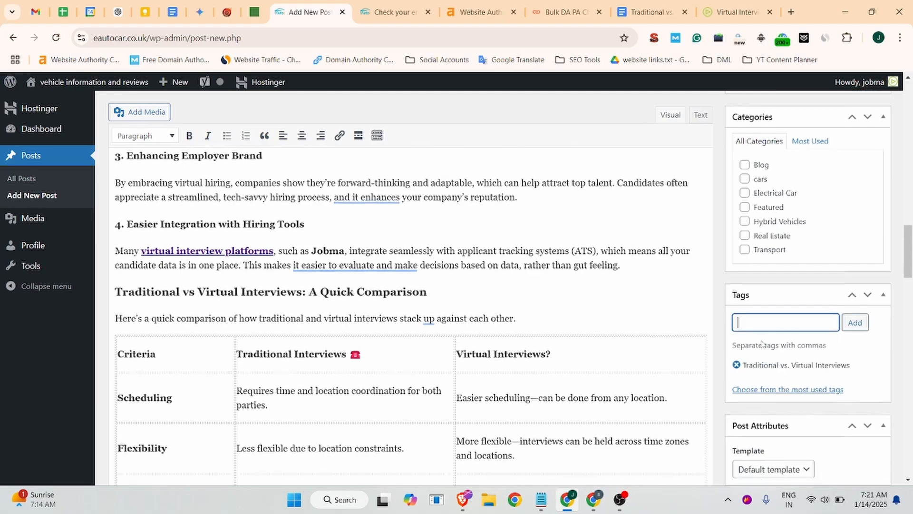
- Review the post's categories, title, body and featured image down to the Yoast SEO settings
scroll(683, 339, down, 3)
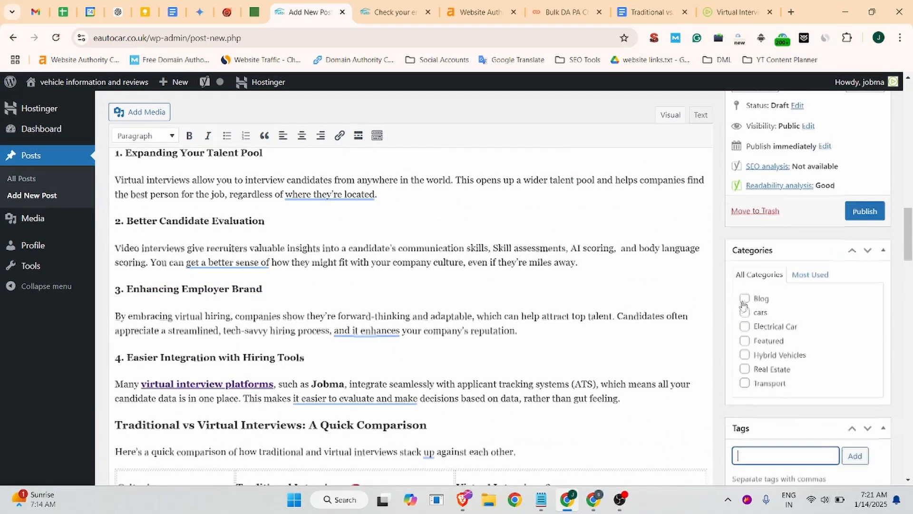
scroll(742, 309, up, 10)
scroll(771, 261, up, 1)
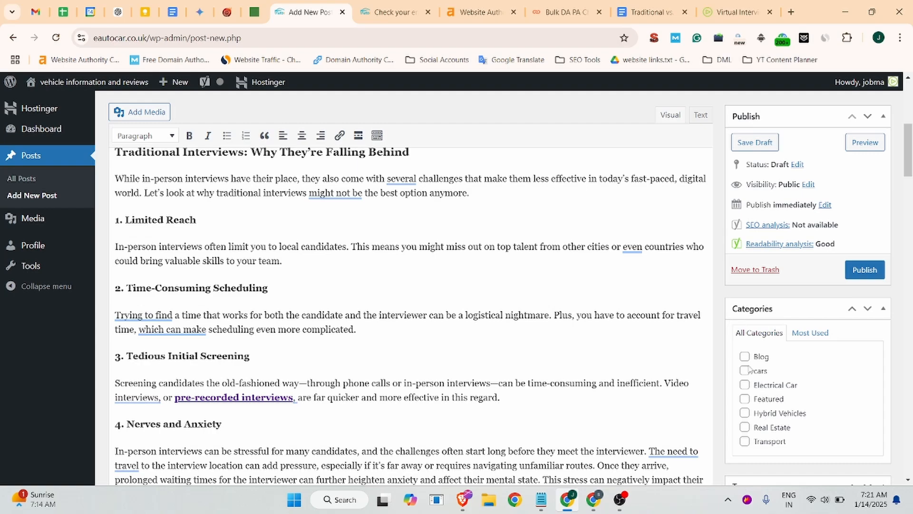
scroll(366, 323, up, 5)
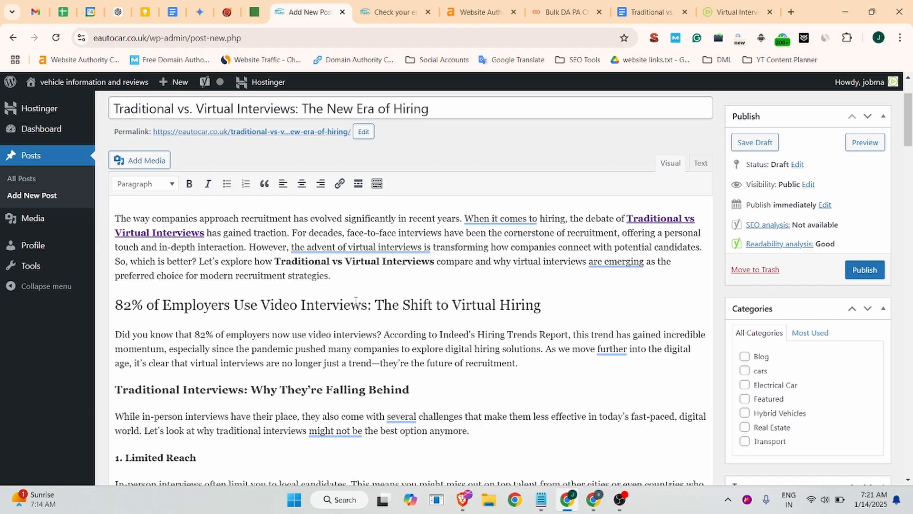
scroll(355, 300, down, 20)
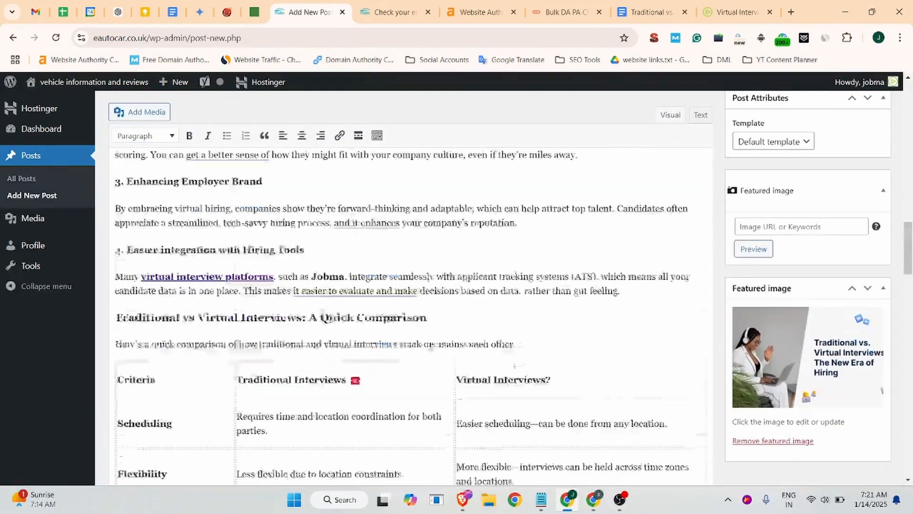
scroll(338, 323, up, 15)
scroll(342, 326, down, 15)
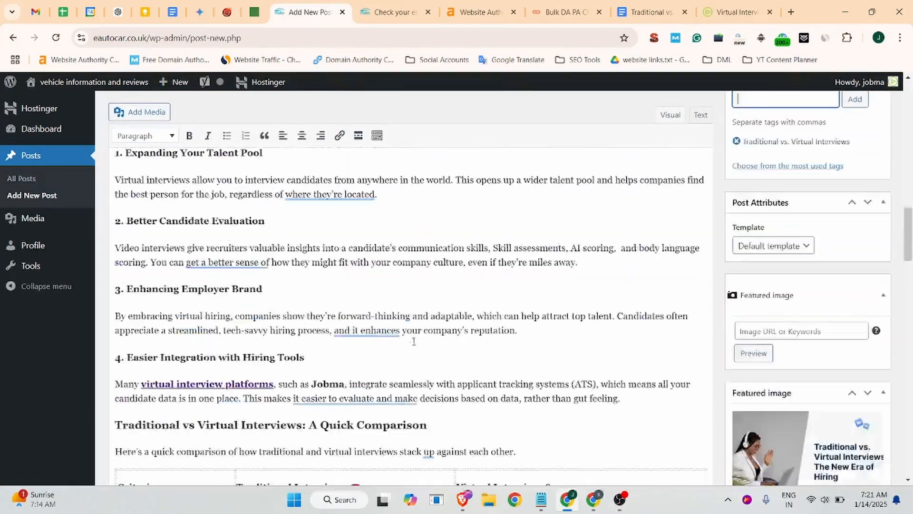
scroll(290, 384, down, 15)
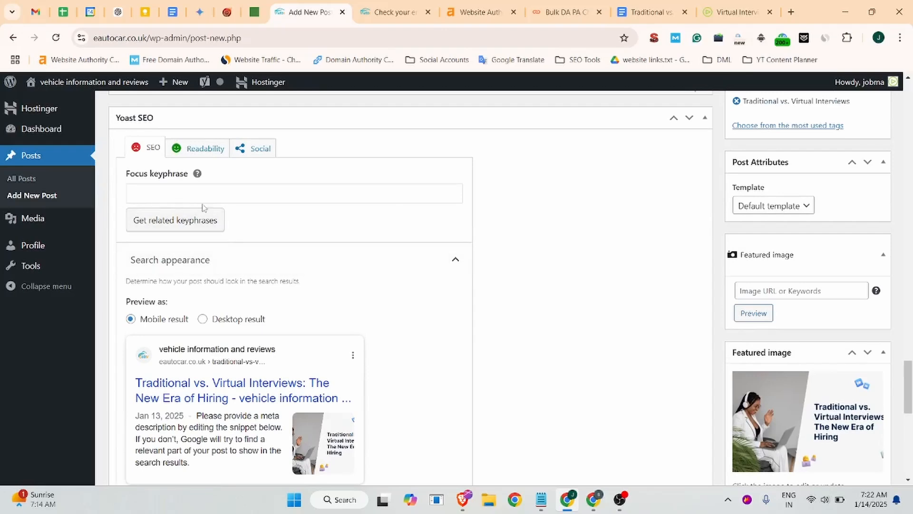
- Set the Yoast SEO focus keyphrase to the copied "Traditional vs. Virtual Interviews"
click(174, 192)
click(652, 12)
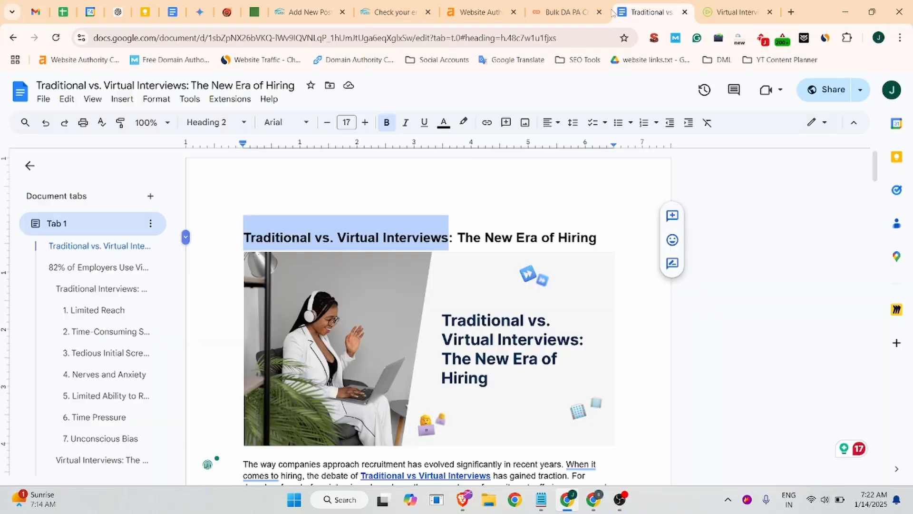
click(304, 12)
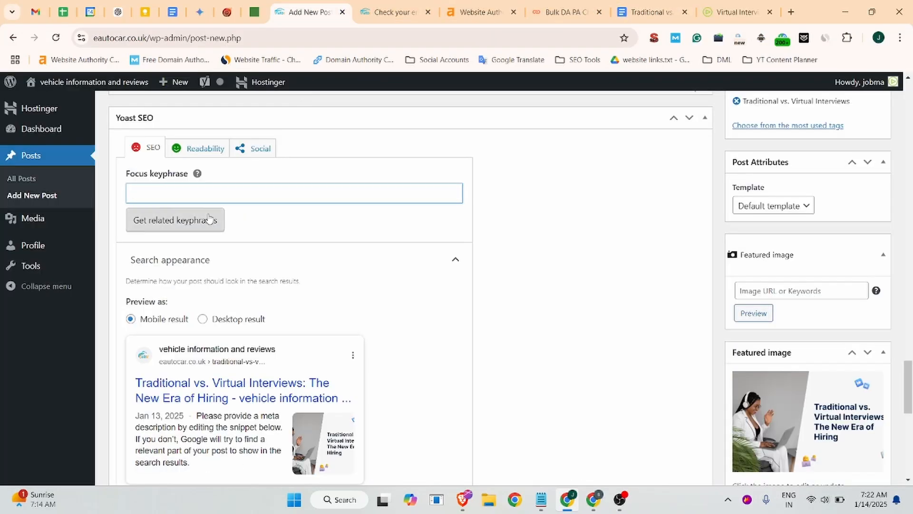
key(ctrl+v)
- Check the remaining Yoast SEO fields, publish the post and open its live page
scroll(536, 249, down, 4)
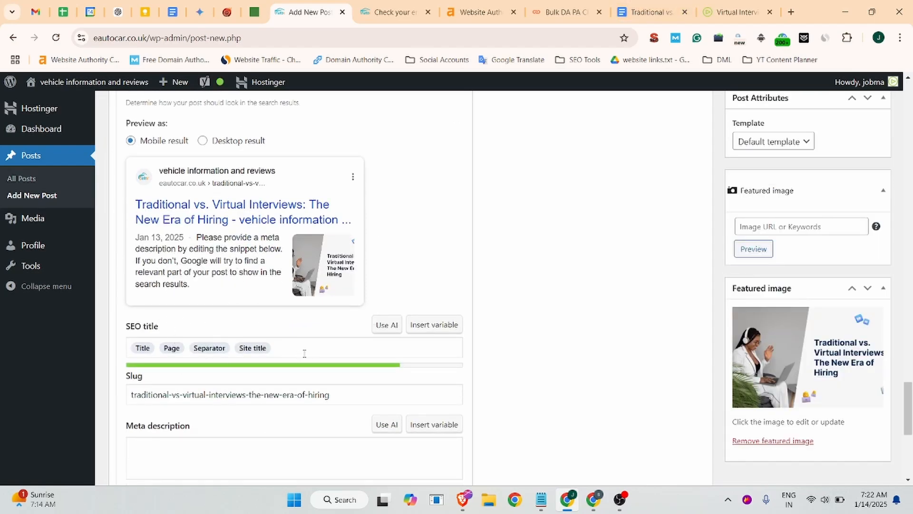
scroll(193, 284, down, 4)
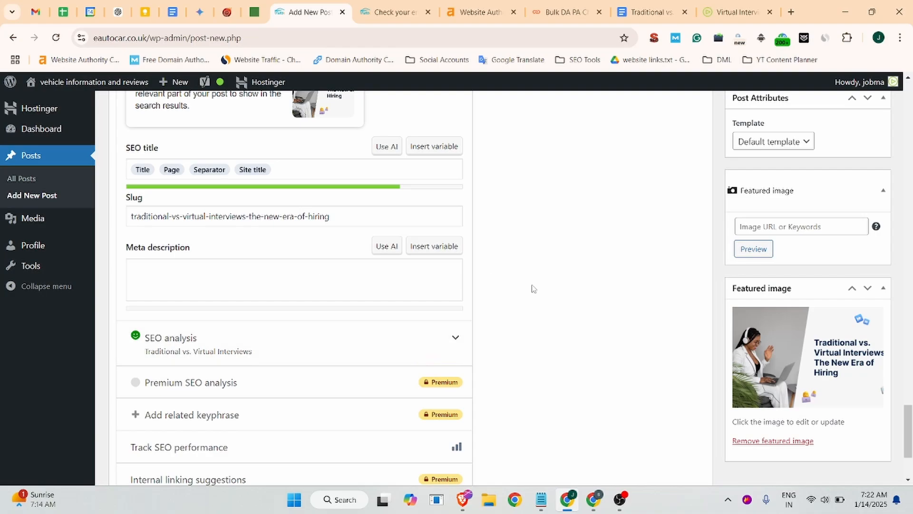
scroll(532, 289, up, 20)
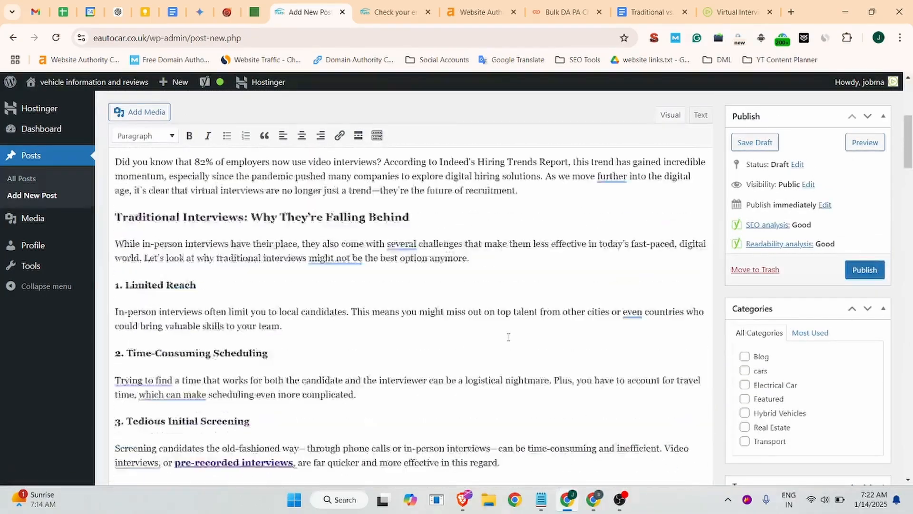
scroll(509, 336, up, 6)
click(871, 348)
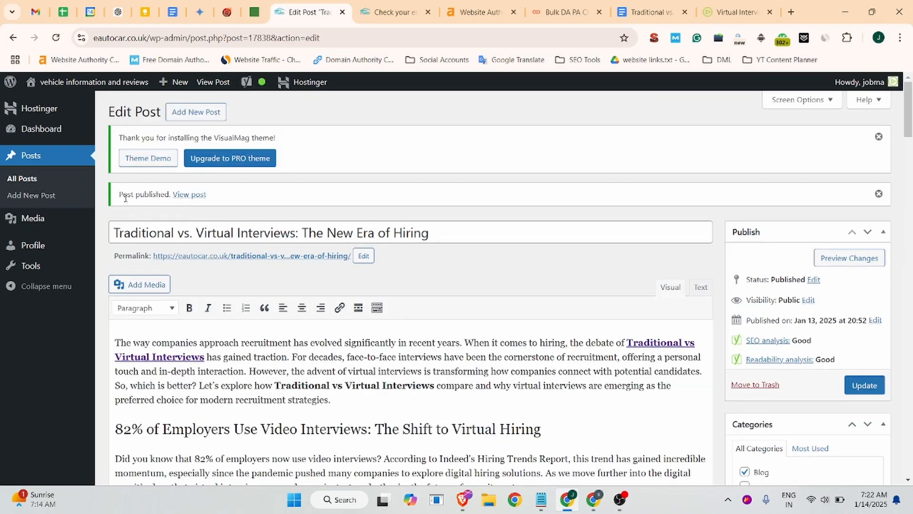
click(188, 194)
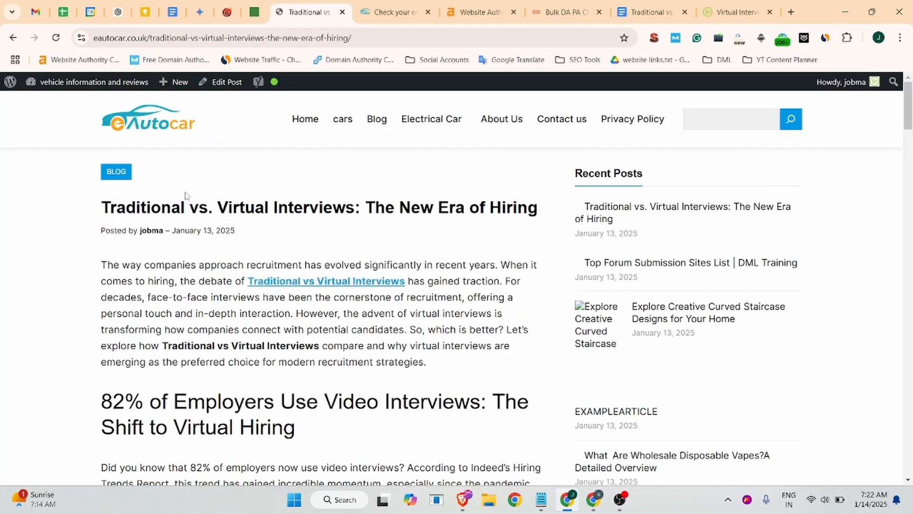
- Copy the published post's URL and open it in an incognito window
click(100, 38)
key(ctrl+c)
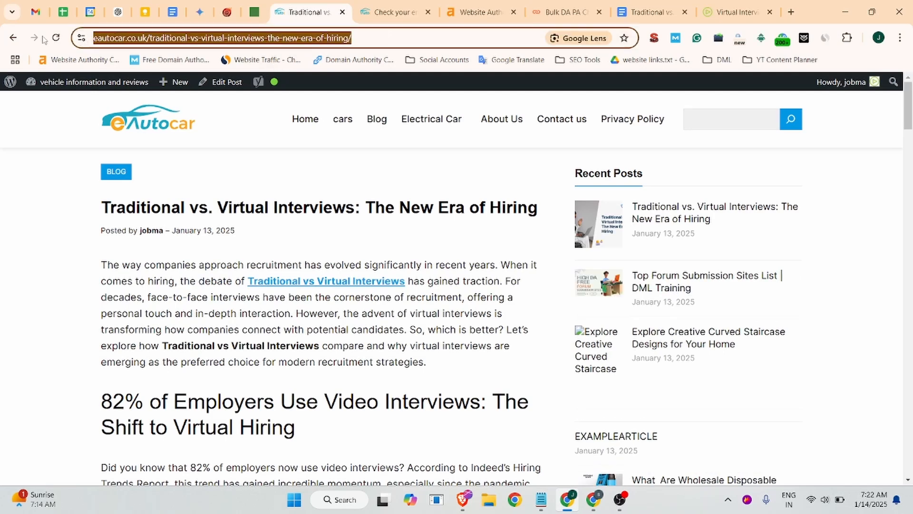
key(ctrl+shift+n)
key(ctrl+v)
key(Return)
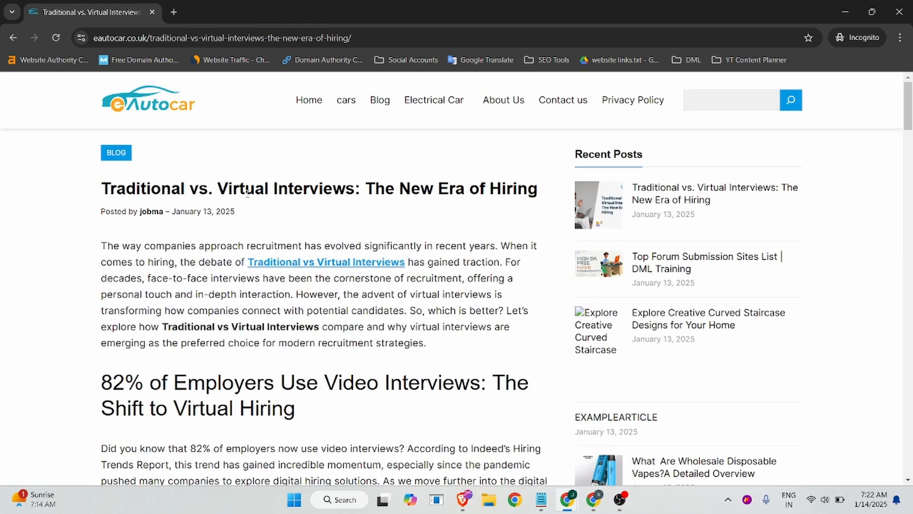
- Inspect the HTML of the "Traditional vs Virtual Interviews" link in the live article, then close the incognito window
scroll(278, 232, down, 1)
scroll(278, 232, down, 1)
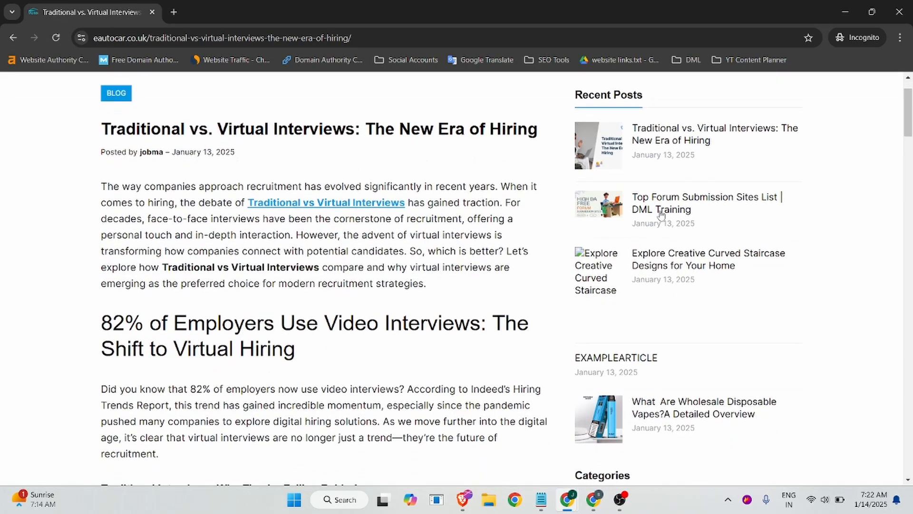
right_click(303, 203)
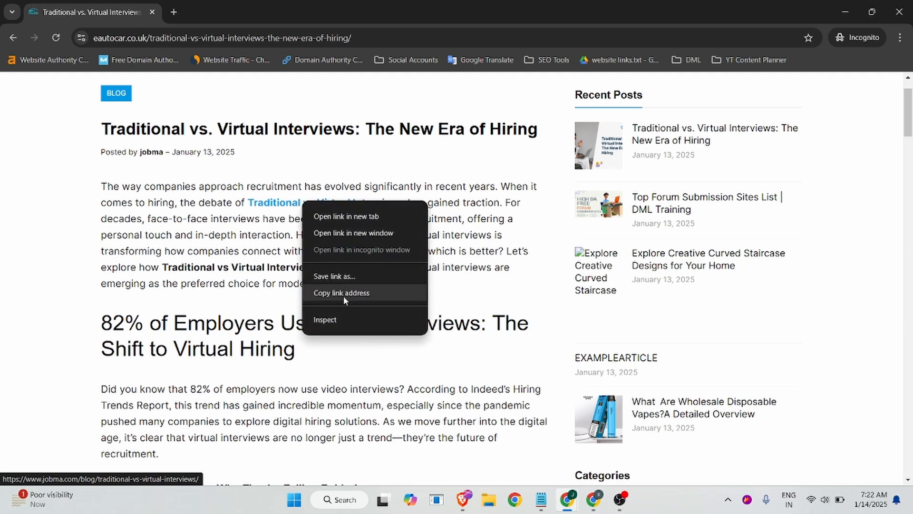
click(337, 318)
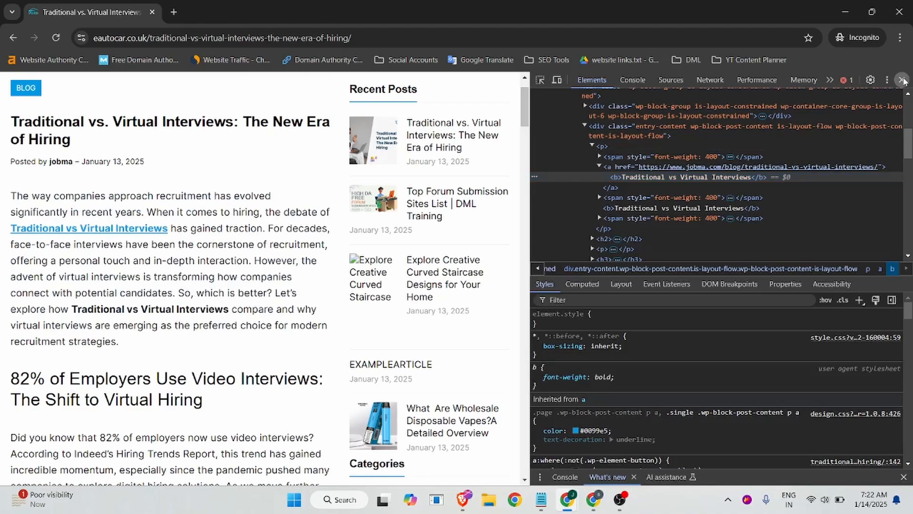
key(F12)
scroll(267, 183, up, 2)
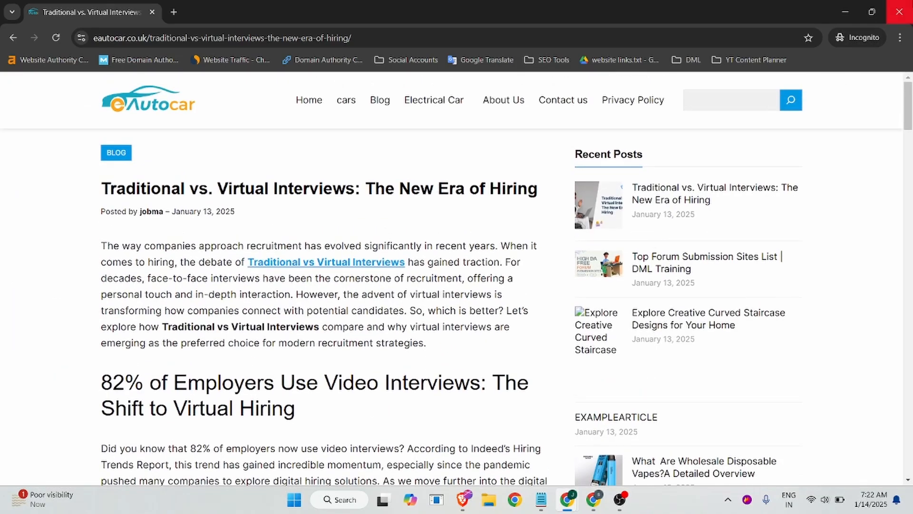
click(899, 11)
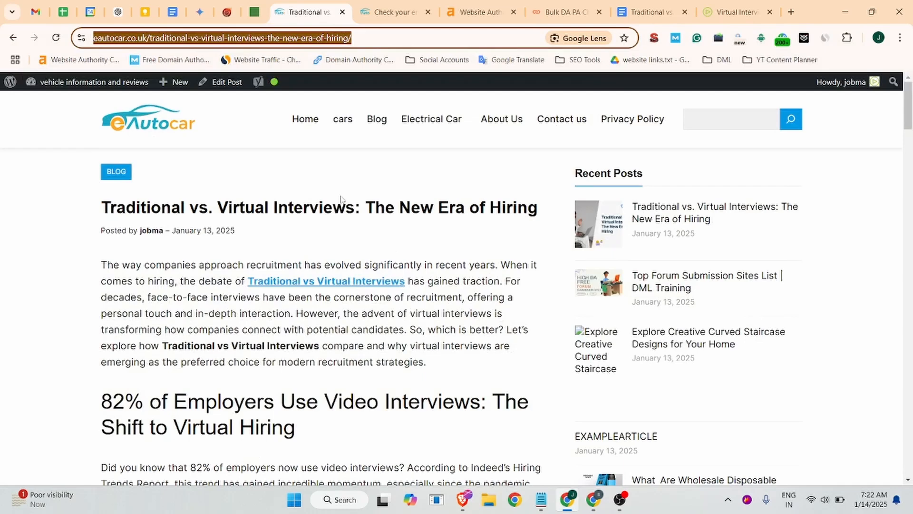